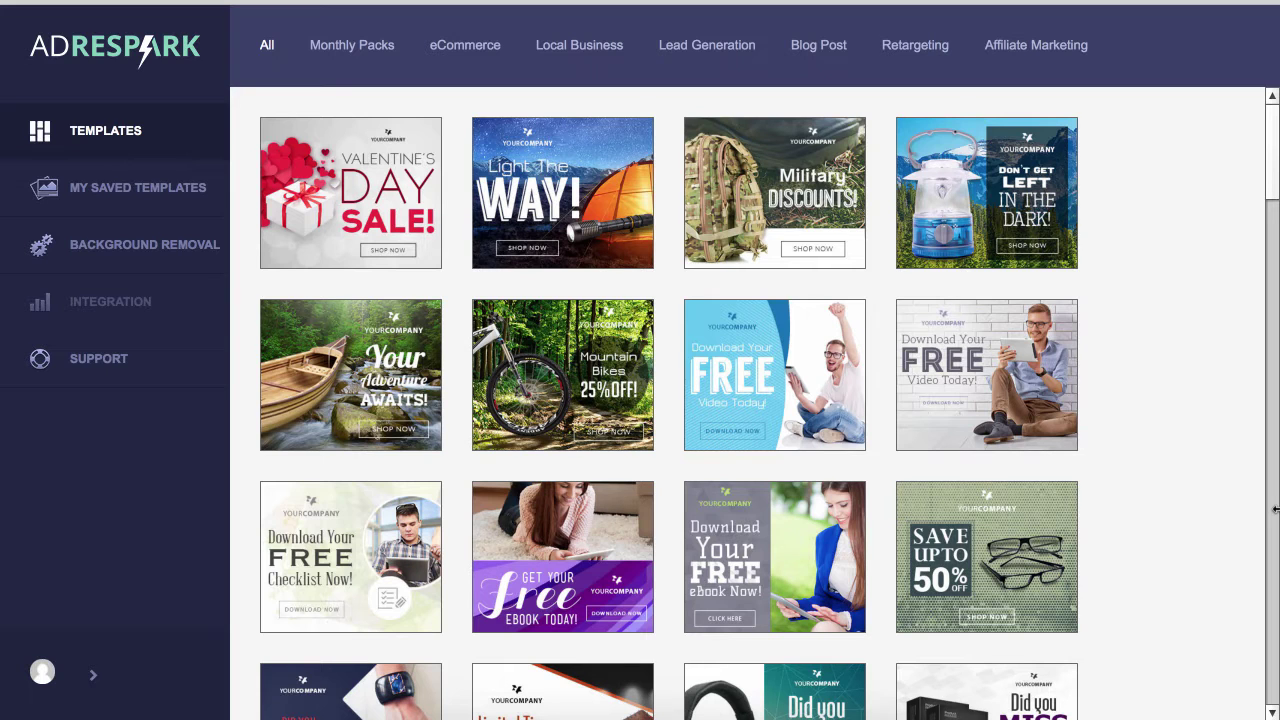
Browse the Monthly Packs, eCommerce, Local Business, Lead Generation, Blog Post, Retargeting and Affiliate Marketing template categories
{"action": "key", "text": "super+shift+2"}
{"action": "left_click", "coordinate": [338, 52]}
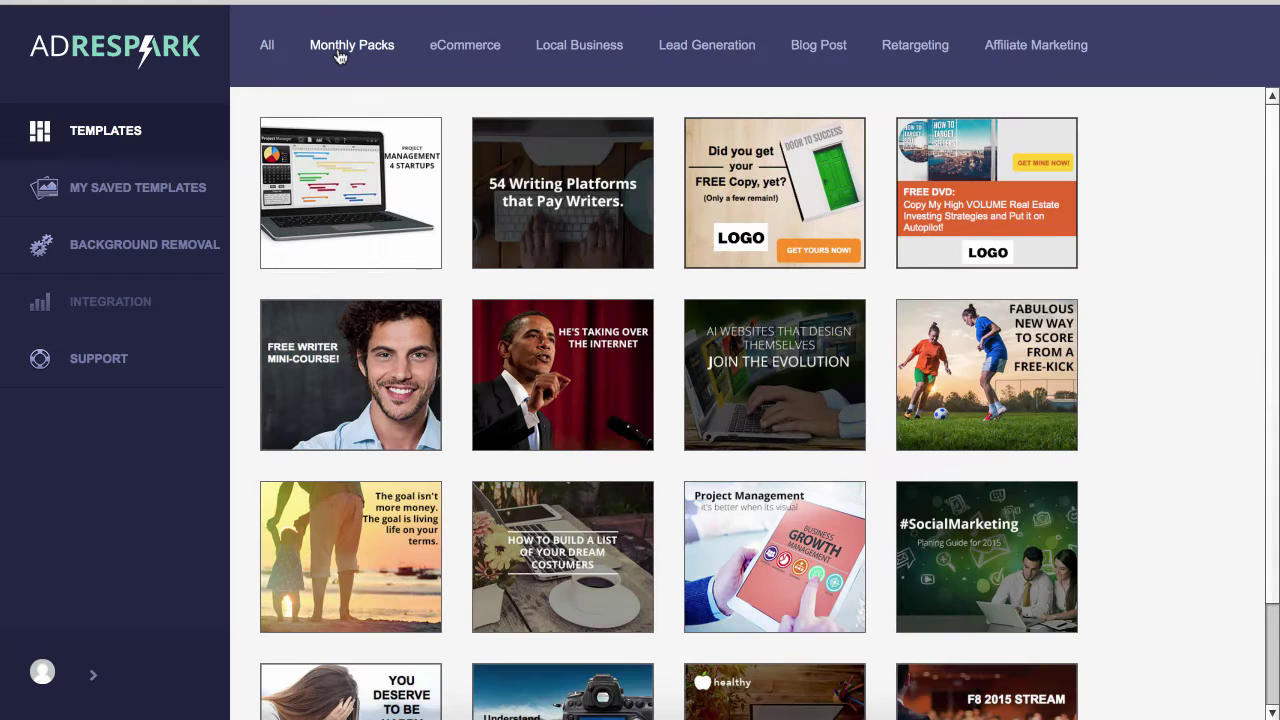
{"action": "left_click", "coordinate": [470, 48]}
{"action": "left_click", "coordinate": [568, 45]}
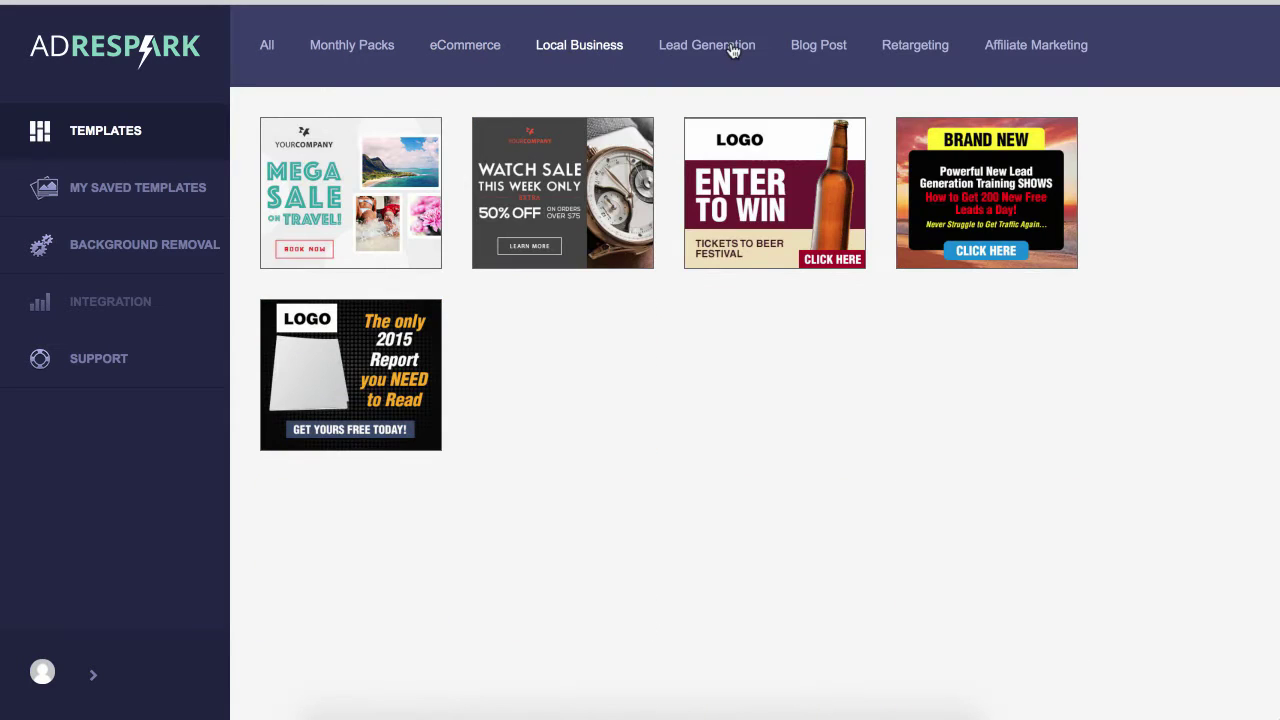
{"action": "left_click", "coordinate": [706, 52]}
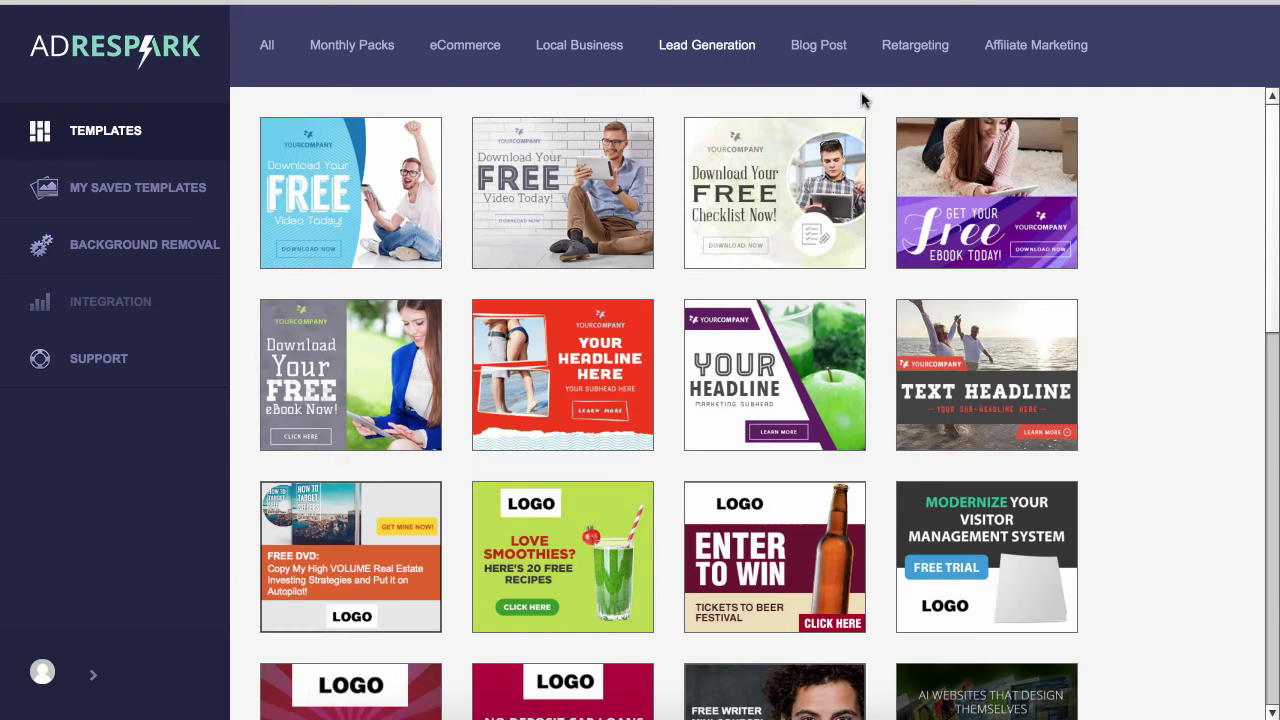
{"action": "left_click", "coordinate": [830, 50]}
{"action": "scroll", "coordinate": [923, 240], "scroll_direction": "down", "scroll_amount": 2}
{"action": "scroll", "coordinate": [923, 240], "scroll_direction": "up", "scroll_amount": 2}
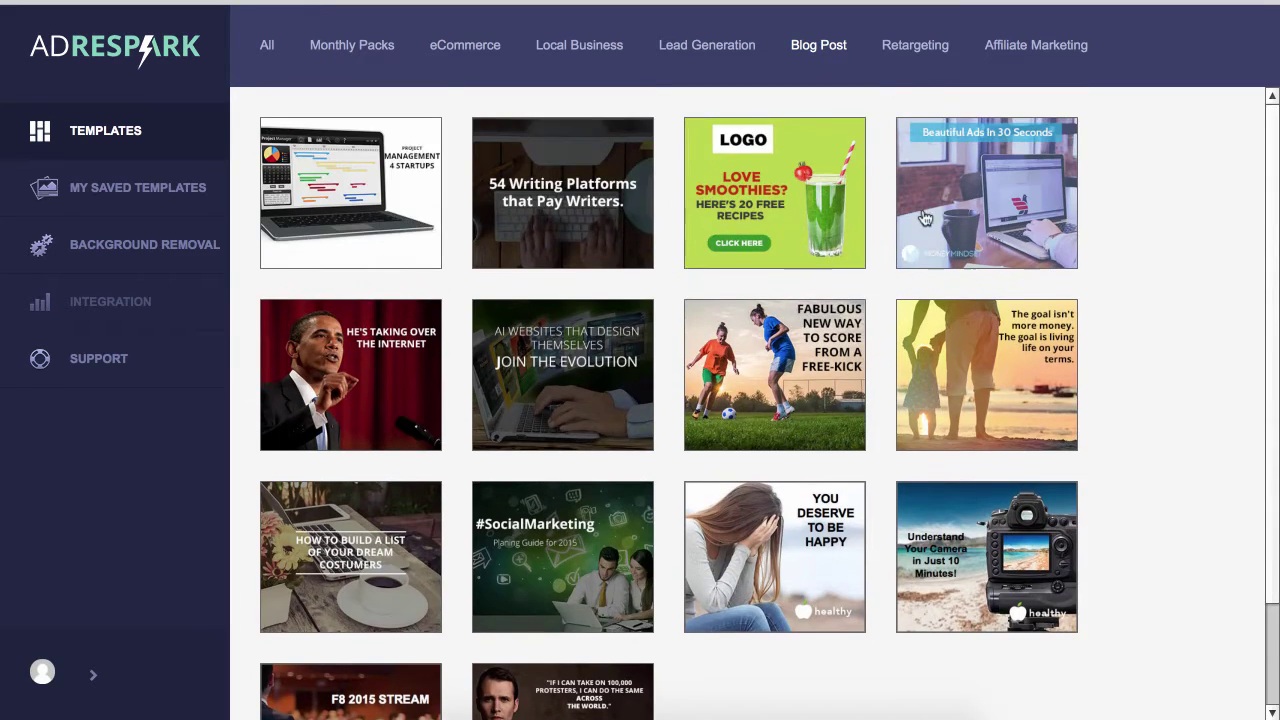
{"action": "left_click", "coordinate": [915, 50]}
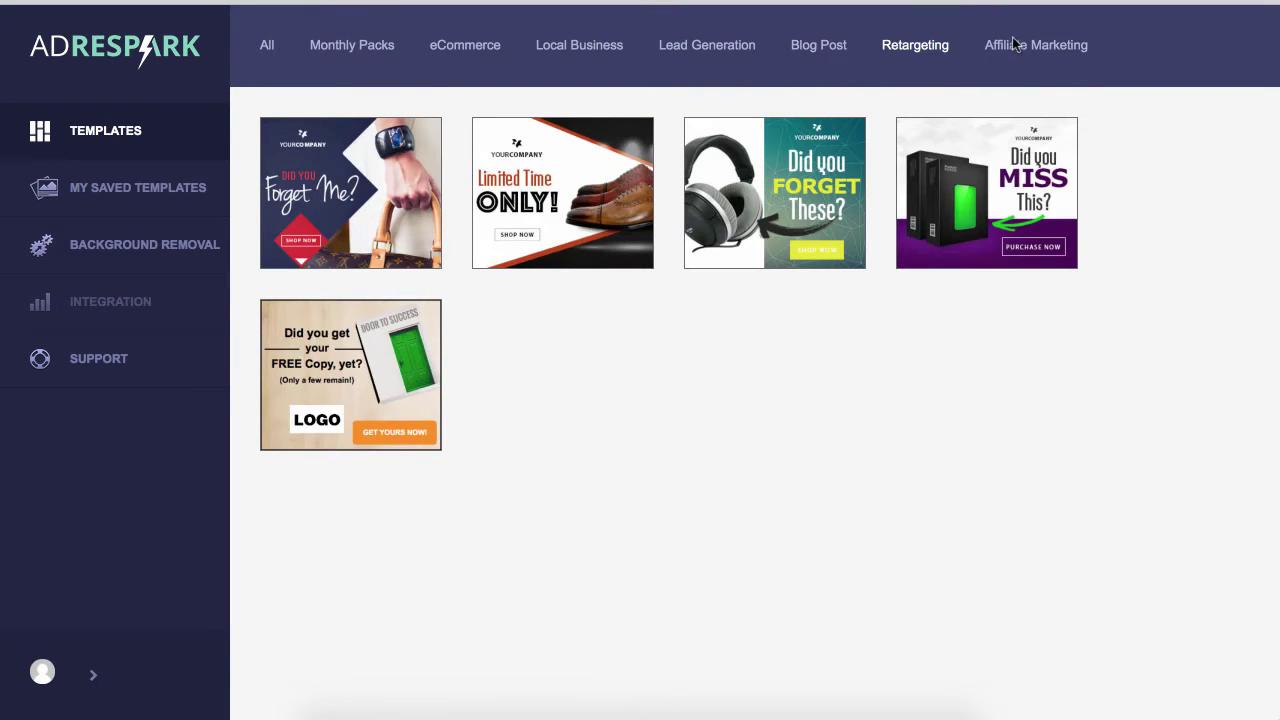
{"action": "left_click", "coordinate": [1026, 48]}
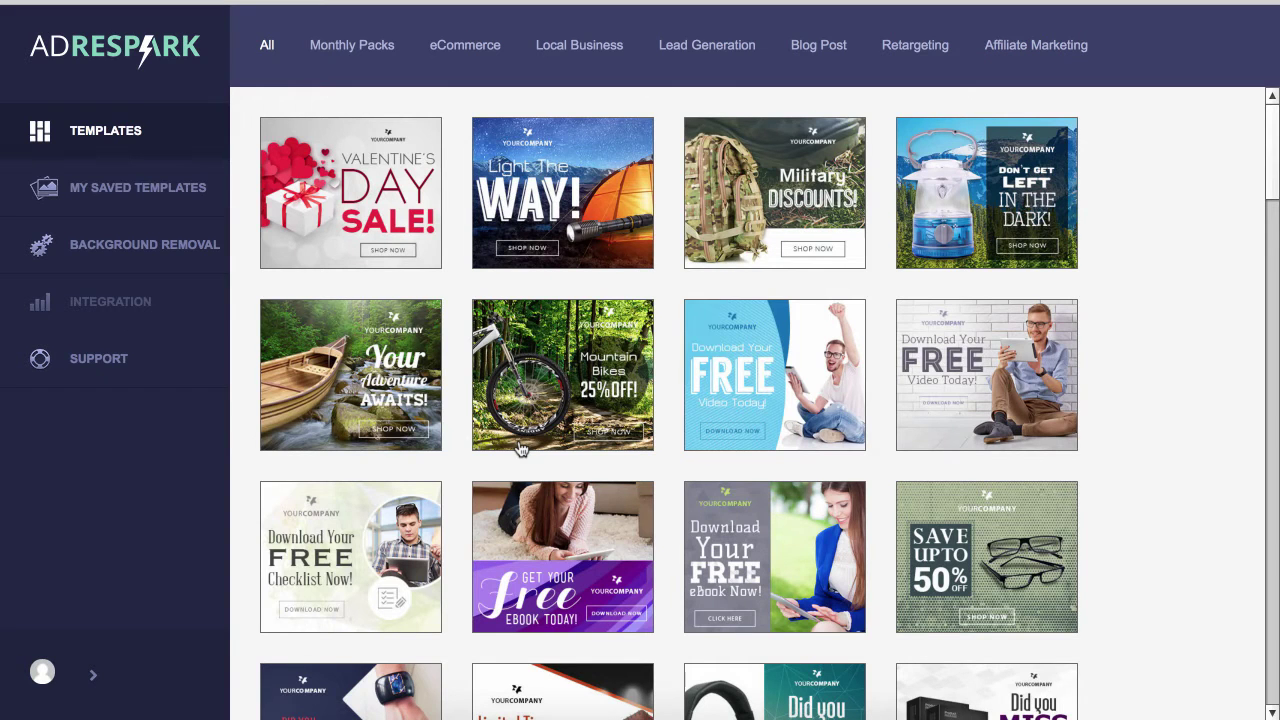
Scroll the template list down to the 'New This Week' silver necklace template
{"action": "scroll", "coordinate": [625, 435], "scroll_direction": "down", "scroll_amount": 5}
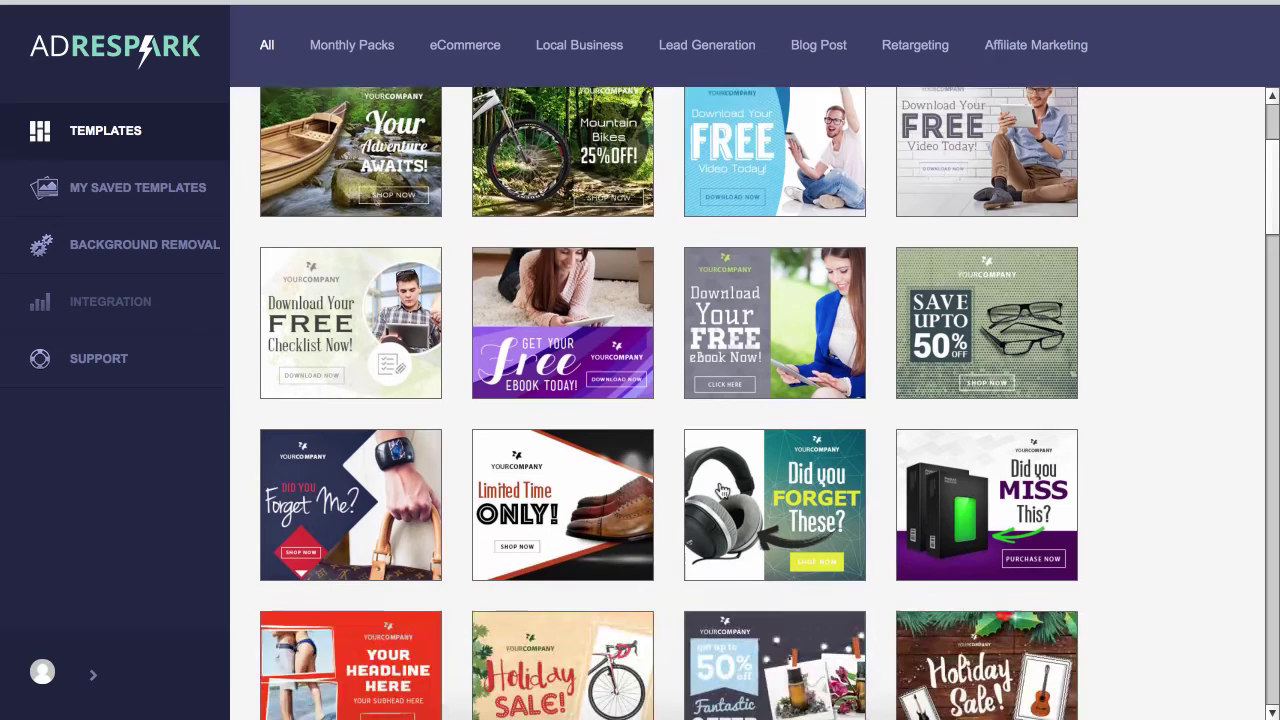
{"action": "scroll", "coordinate": [722, 490], "scroll_direction": "down", "scroll_amount": 5}
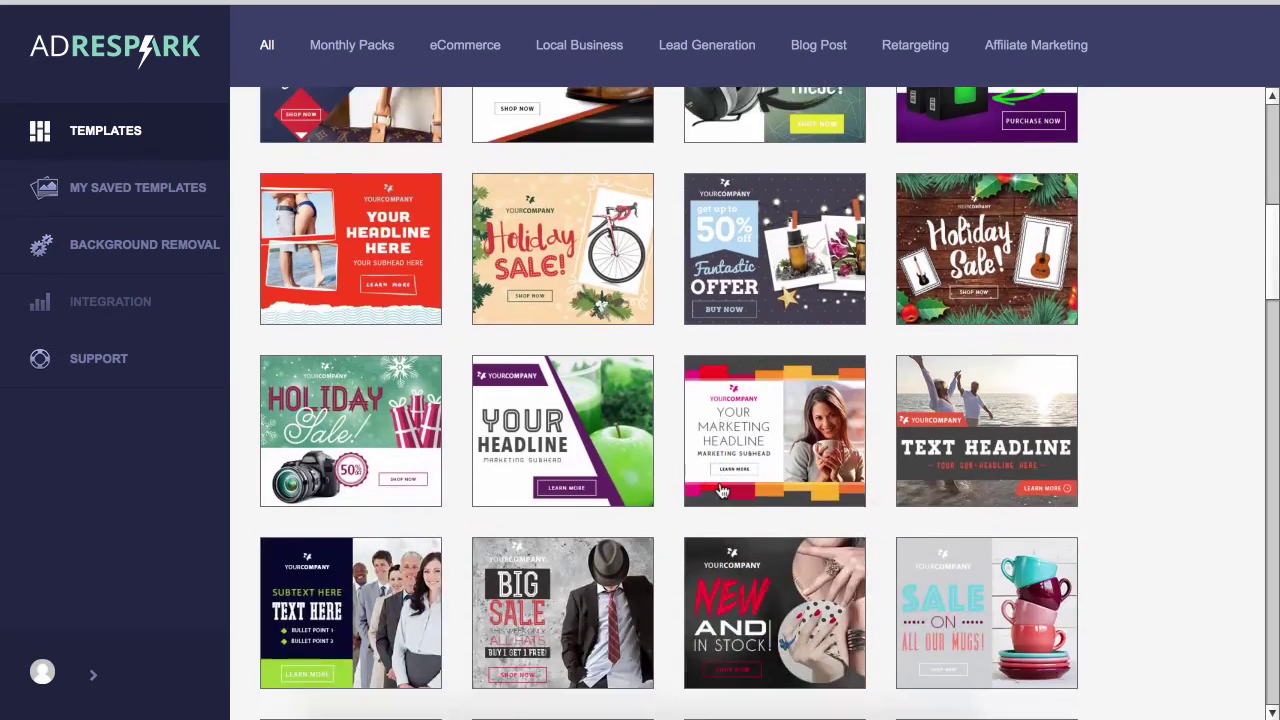
{"action": "scroll", "coordinate": [722, 490], "scroll_direction": "down", "scroll_amount": 6}
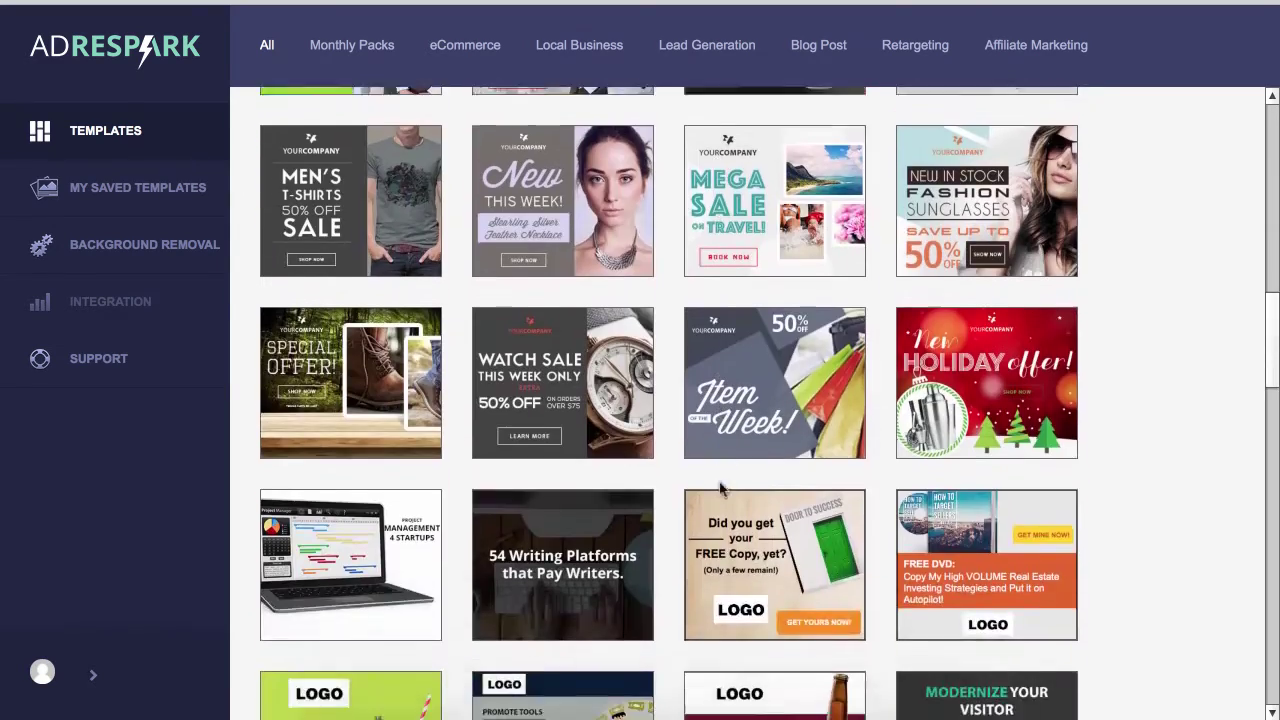
{"action": "scroll", "coordinate": [722, 490], "scroll_direction": "up", "scroll_amount": 2}
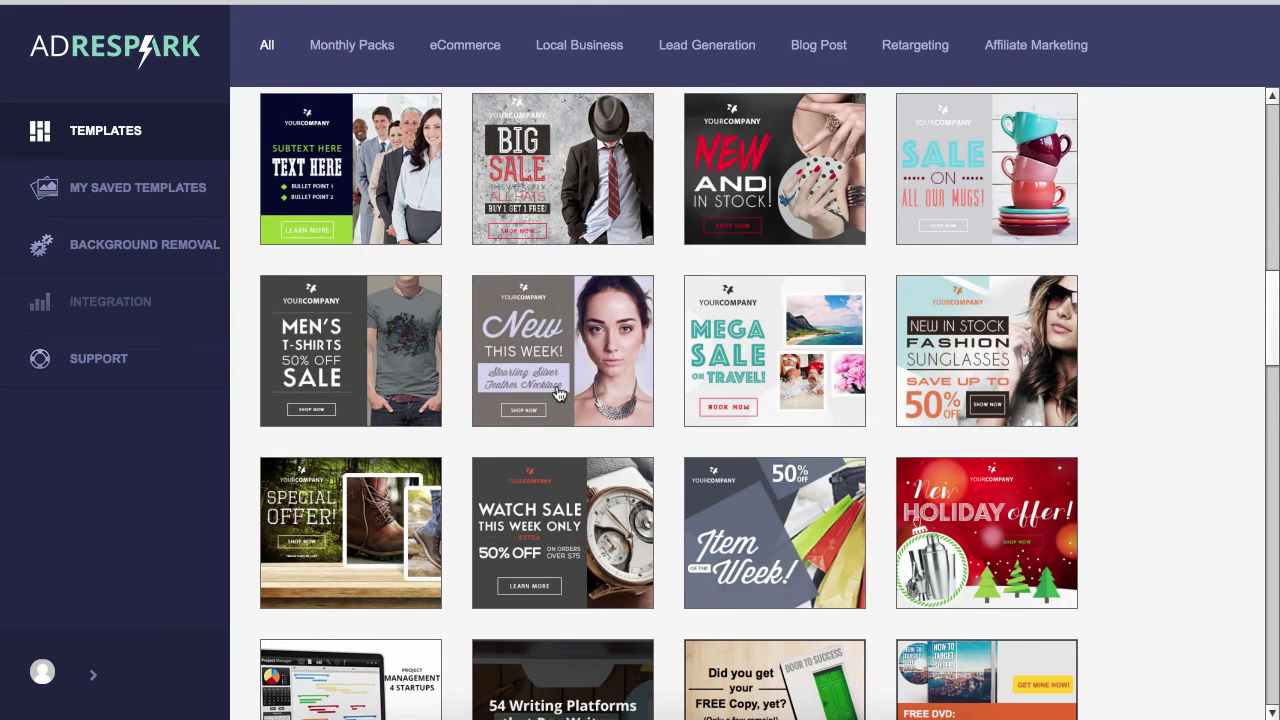
{"action": "scroll", "coordinate": [559, 393], "scroll_direction": "down", "scroll_amount": 1}
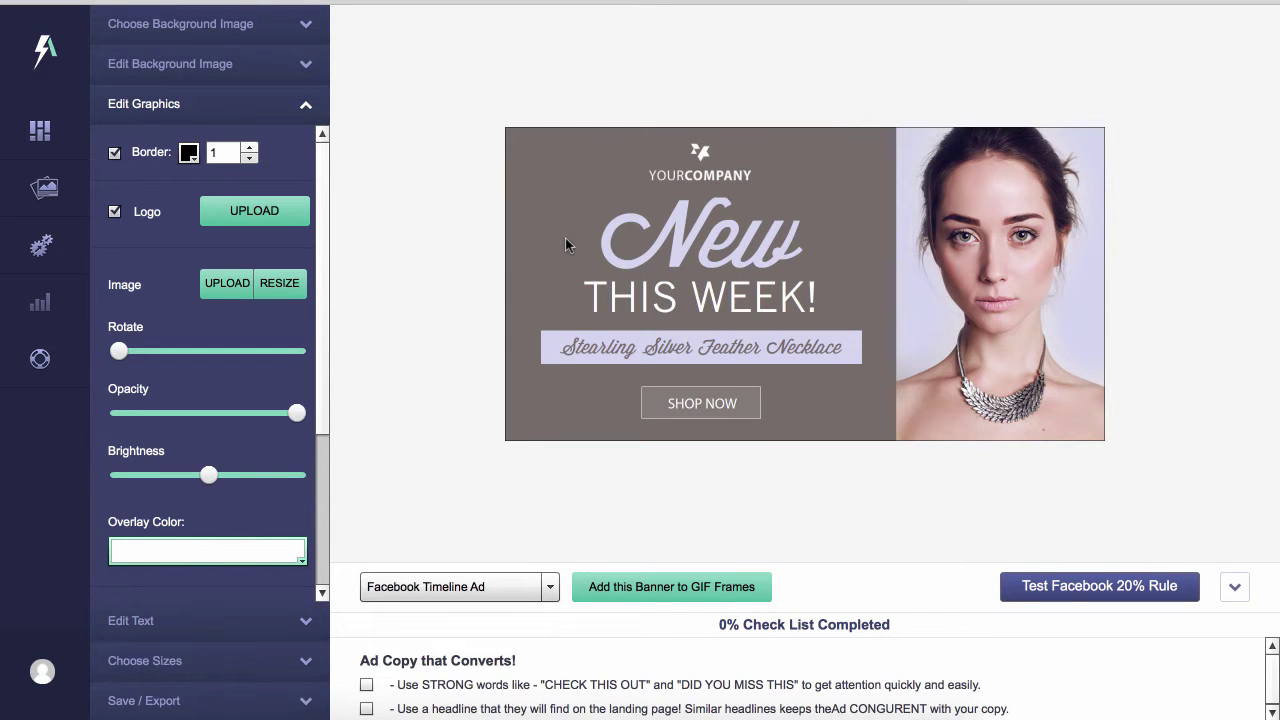
Check the background image options, expand Edit Graphics, and cancel a started logo upload
{"action": "left_click", "coordinate": [279, 29]}
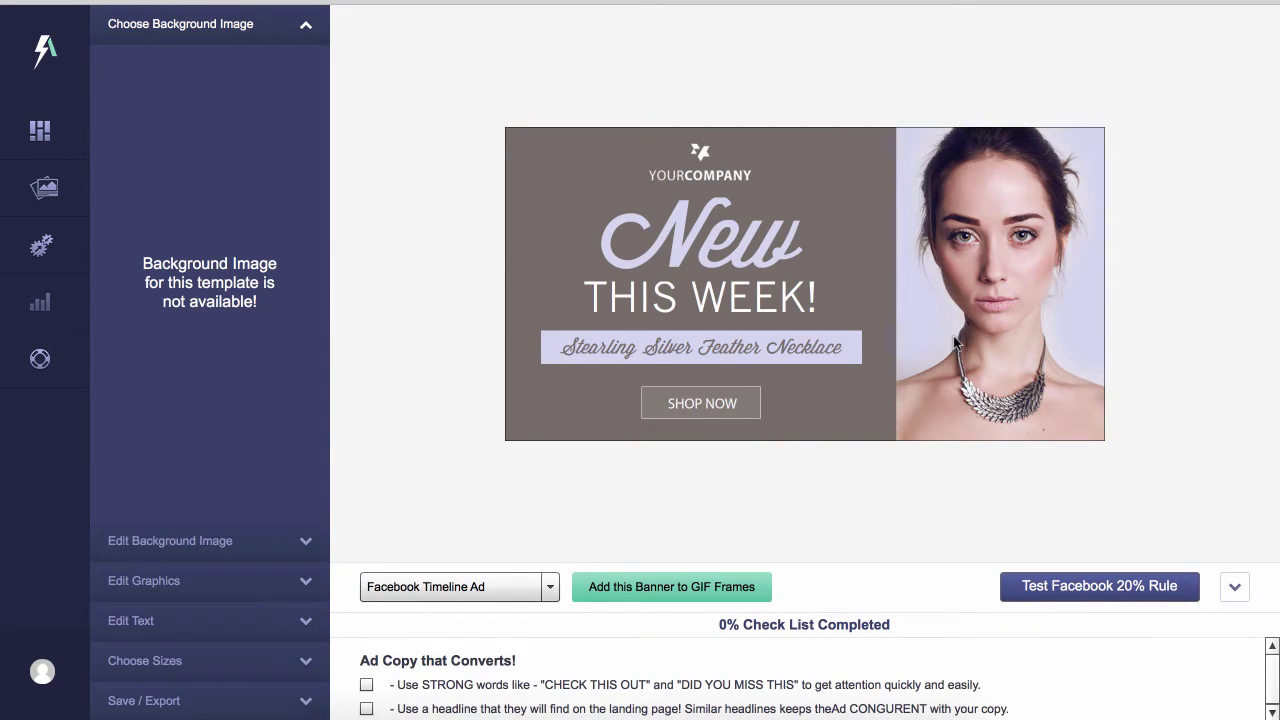
{"action": "left_click", "coordinate": [229, 556]}
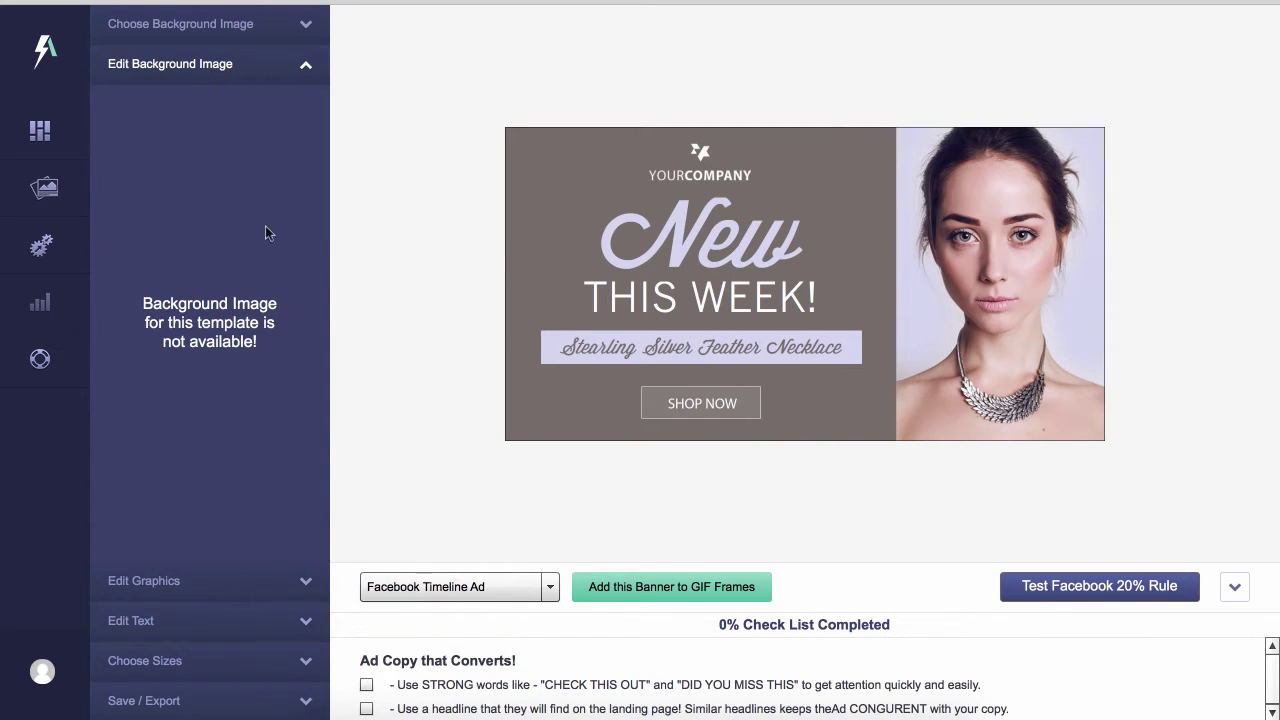
{"action": "left_click", "coordinate": [278, 582]}
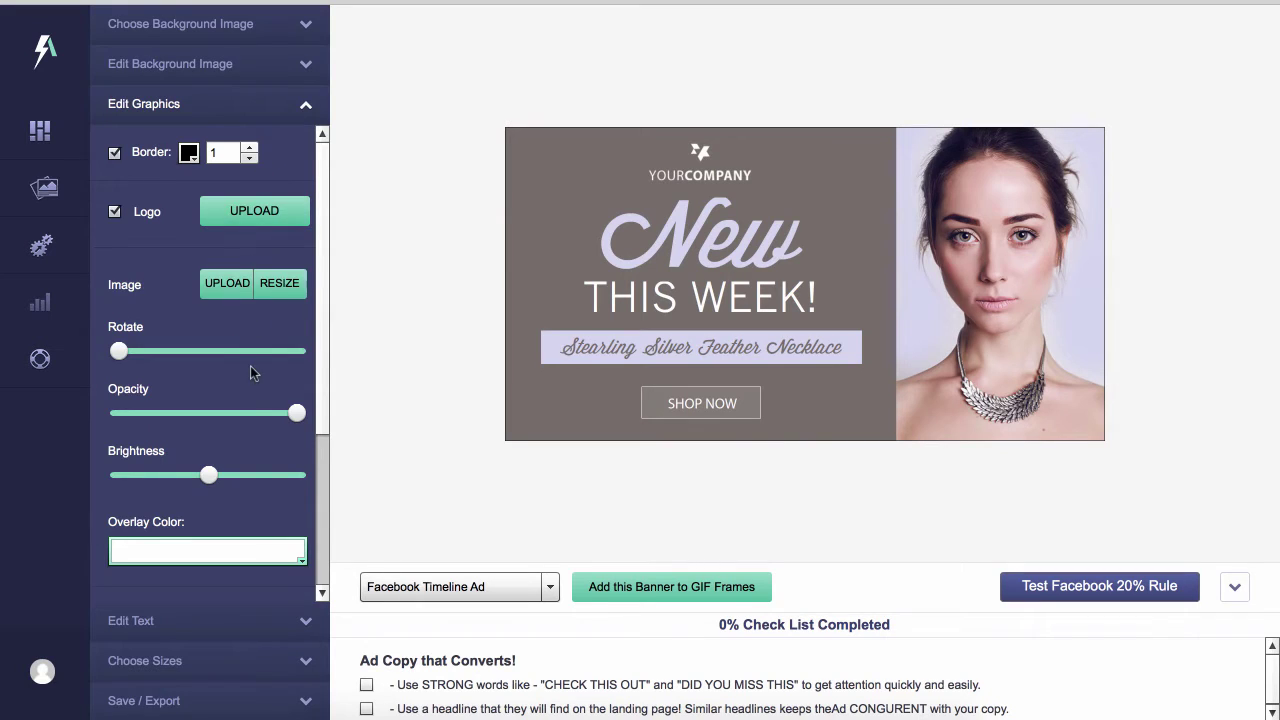
{"action": "scroll", "coordinate": [250, 366], "scroll_direction": "down", "scroll_amount": 1}
{"action": "scroll", "coordinate": [250, 366], "scroll_direction": "up", "scroll_amount": 1}
{"action": "left_click", "coordinate": [262, 215]}
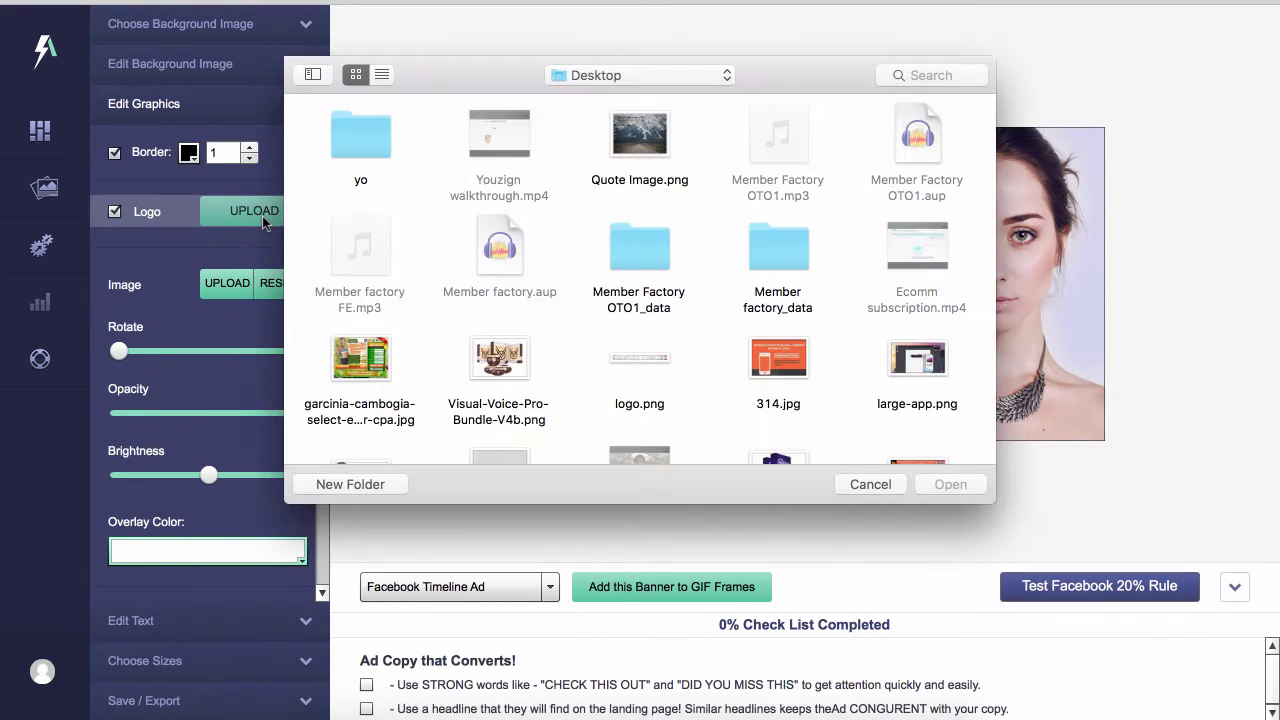
{"action": "left_click", "coordinate": [849, 485]}
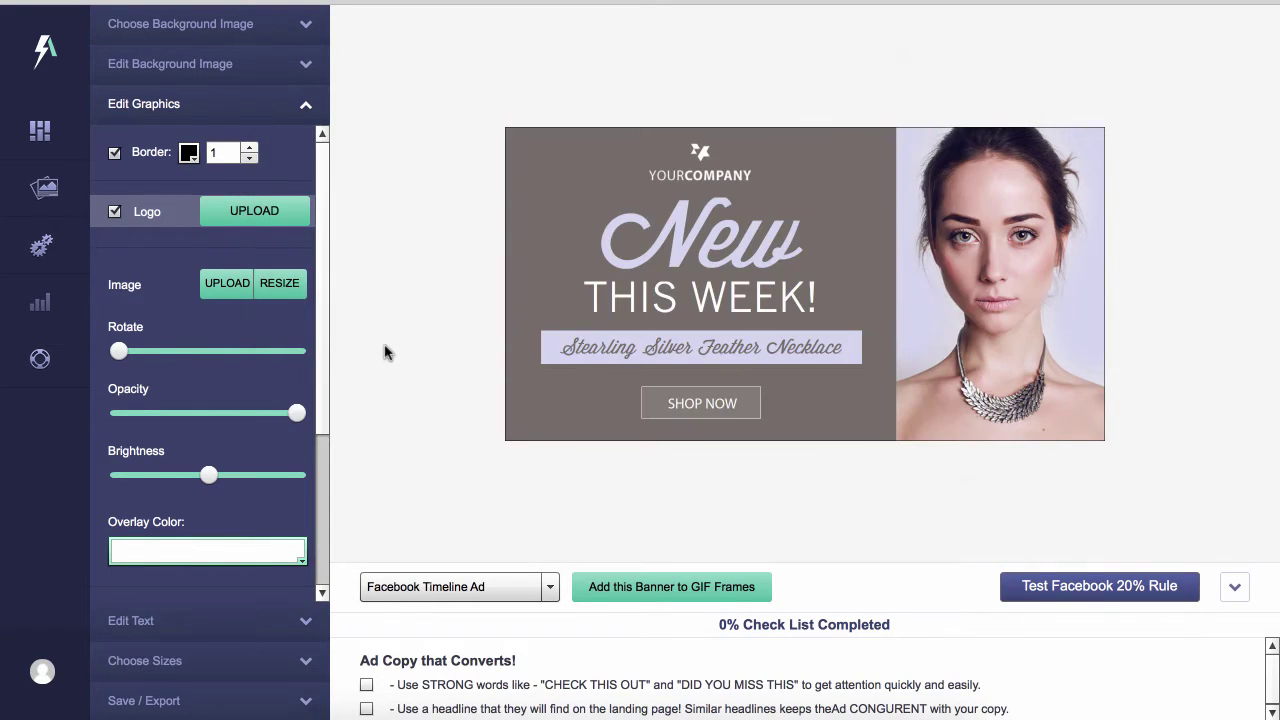
Upload samb.jpg from the Desktop as the banner's photo
{"action": "left_click", "coordinate": [229, 290]}
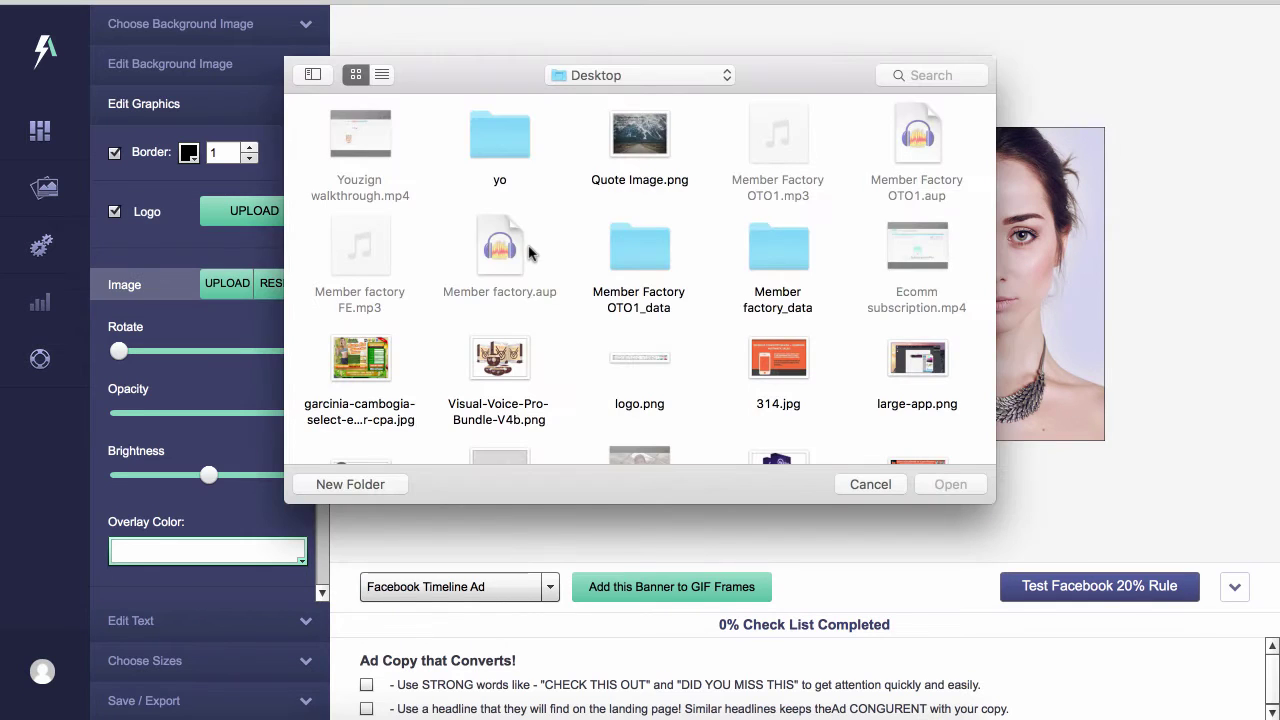
{"action": "scroll", "coordinate": [531, 248], "scroll_direction": "down", "scroll_amount": 2}
{"action": "scroll", "coordinate": [585, 320], "scroll_direction": "down", "scroll_amount": 10}
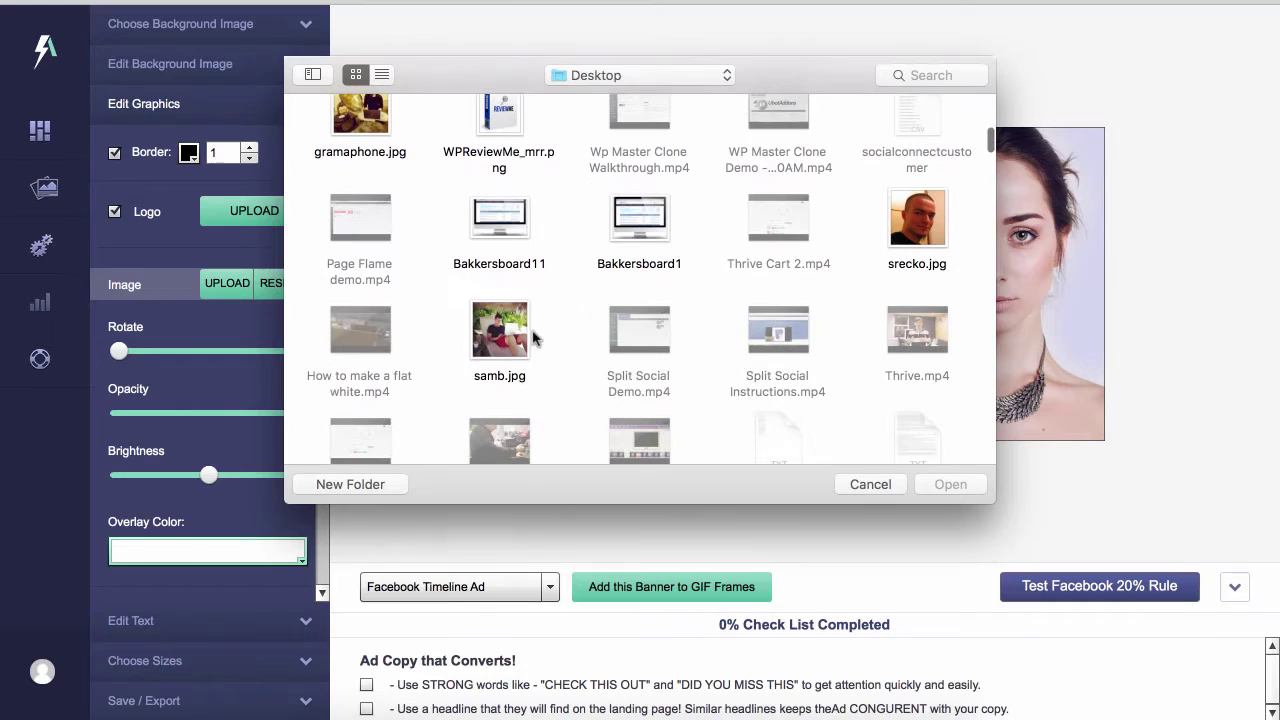
{"action": "left_click", "coordinate": [510, 336]}
{"action": "left_click", "coordinate": [948, 485]}
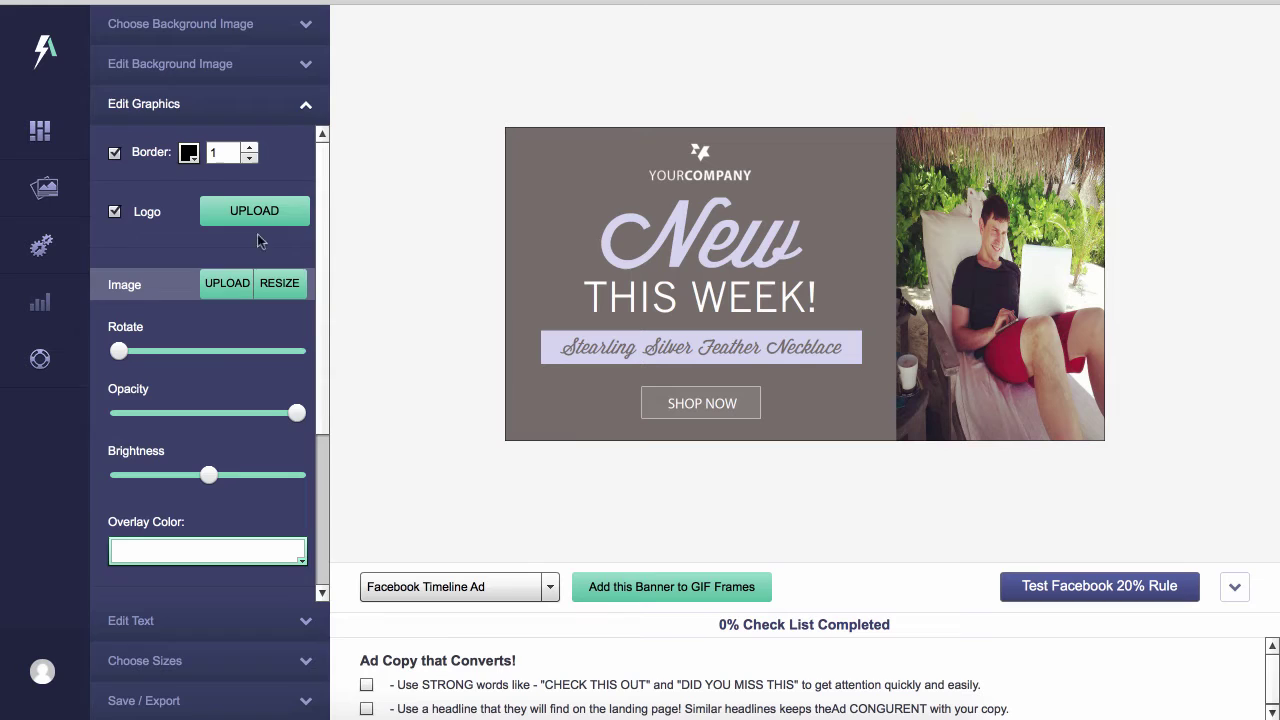
{"action": "left_click", "coordinate": [302, 68]}
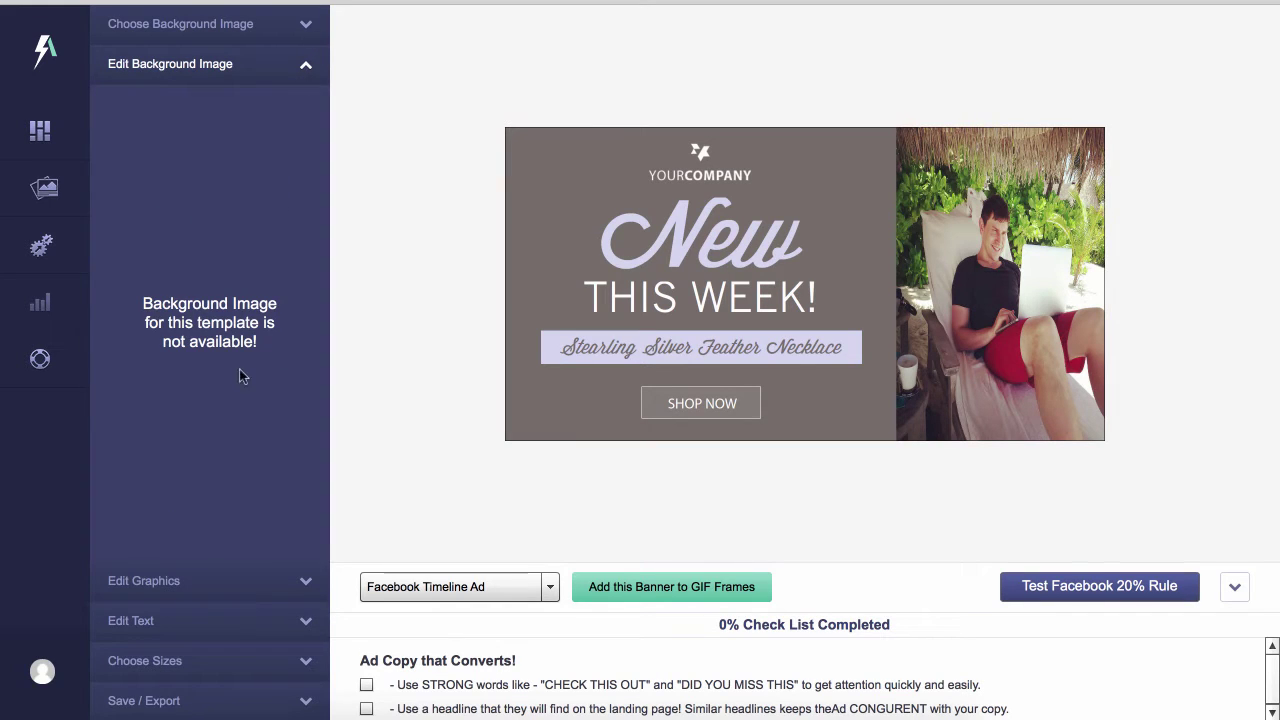
Upload socialconnectfav.jpg from the Desktop as the banner logo, replacing YOURCOMPANY
{"action": "left_click", "coordinate": [312, 581]}
{"action": "left_click", "coordinate": [257, 214]}
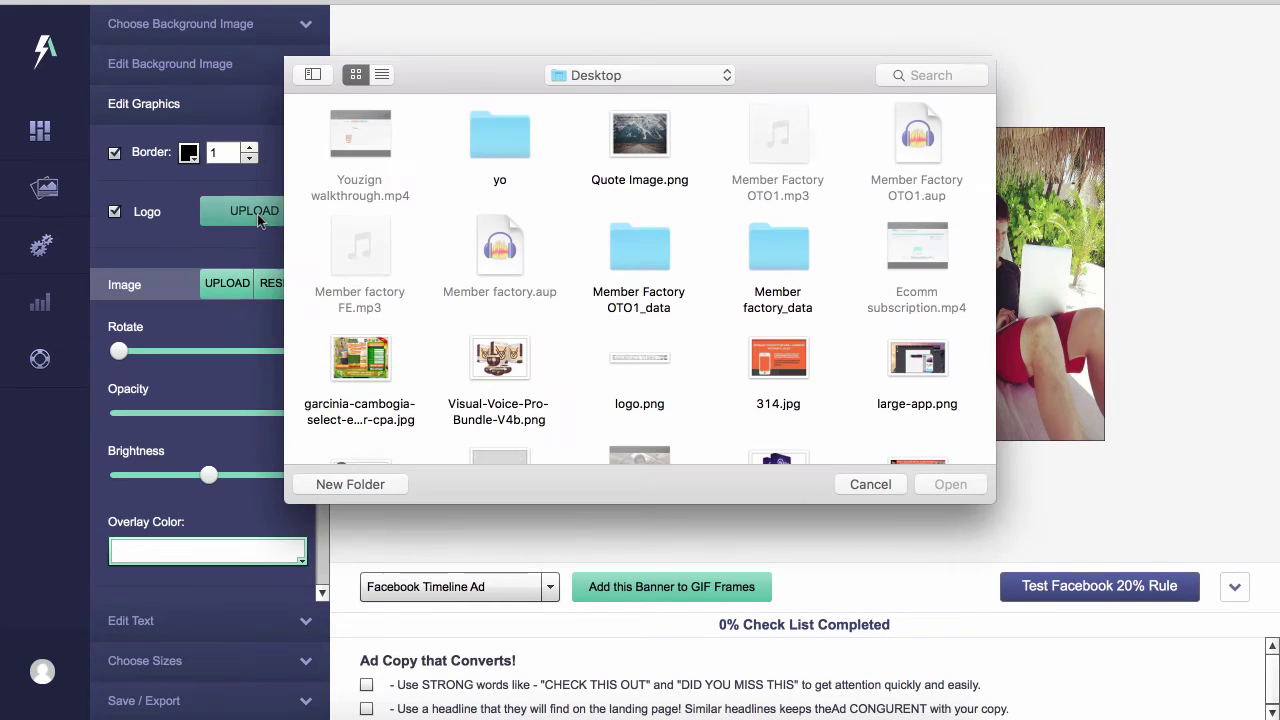
{"action": "scroll", "coordinate": [605, 283], "scroll_direction": "down", "scroll_amount": 5}
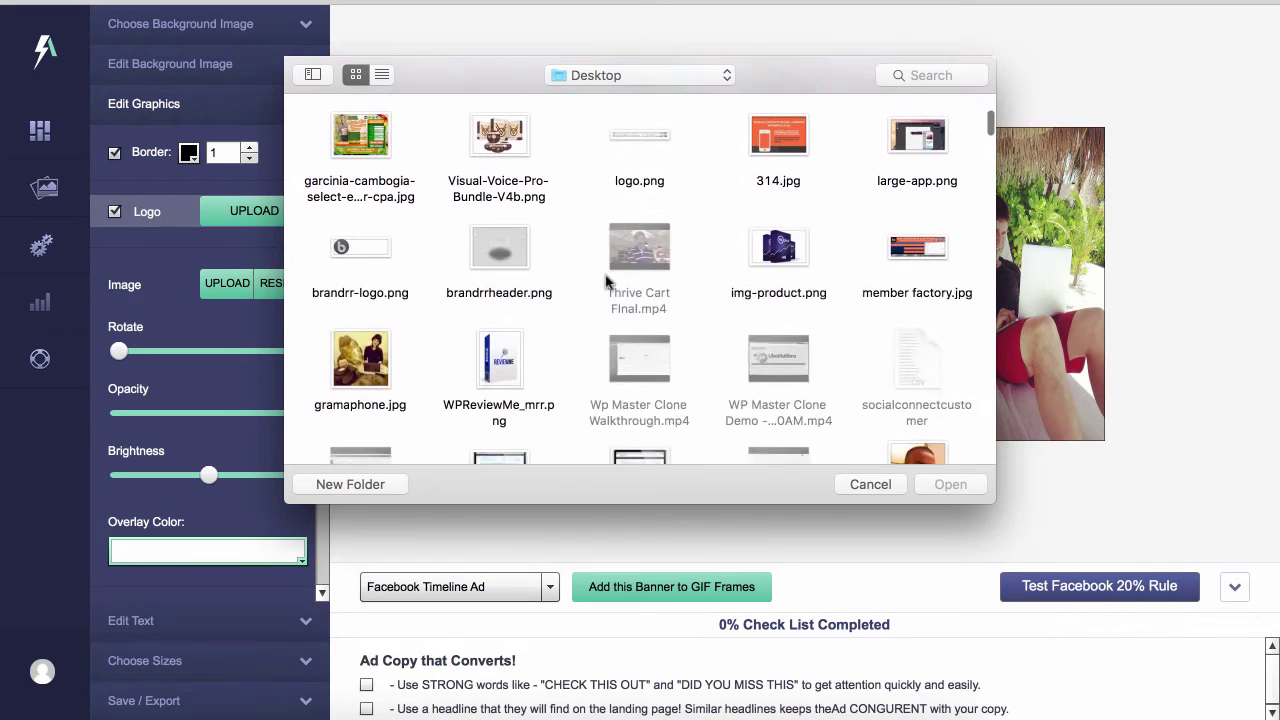
{"action": "scroll", "coordinate": [605, 283], "scroll_direction": "down", "scroll_amount": 5}
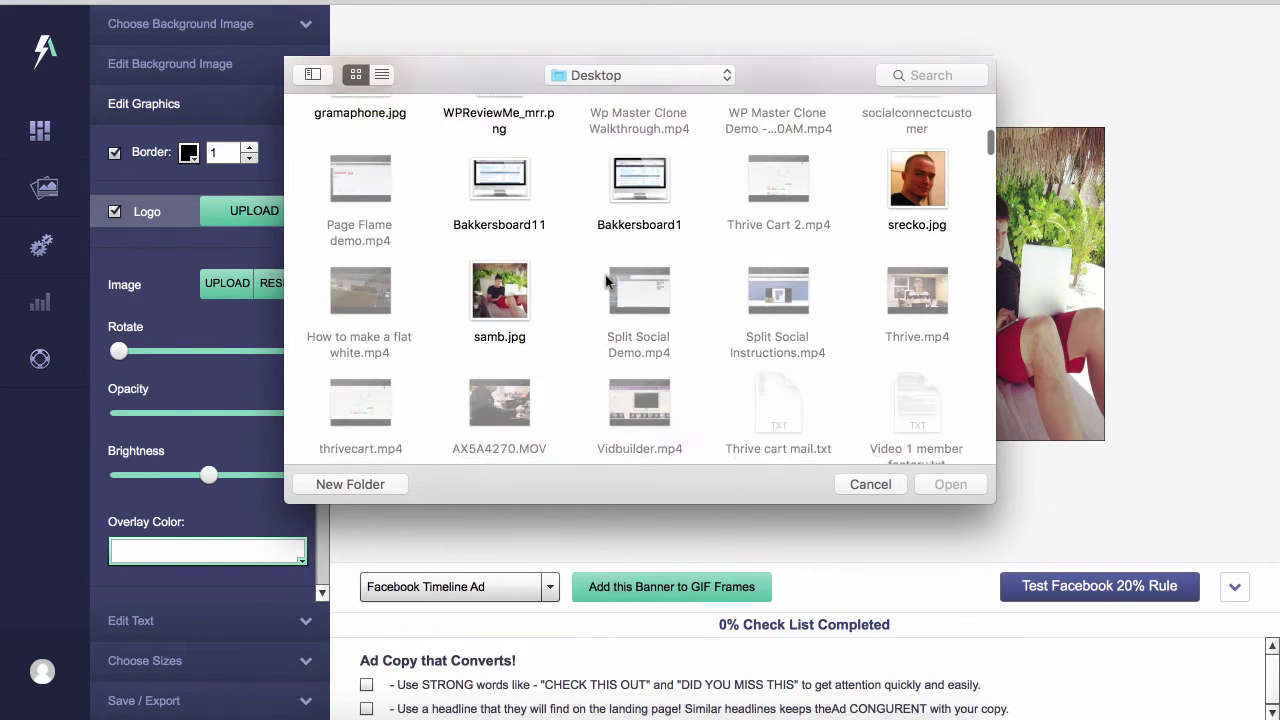
{"action": "scroll", "coordinate": [605, 283], "scroll_direction": "down", "scroll_amount": 6}
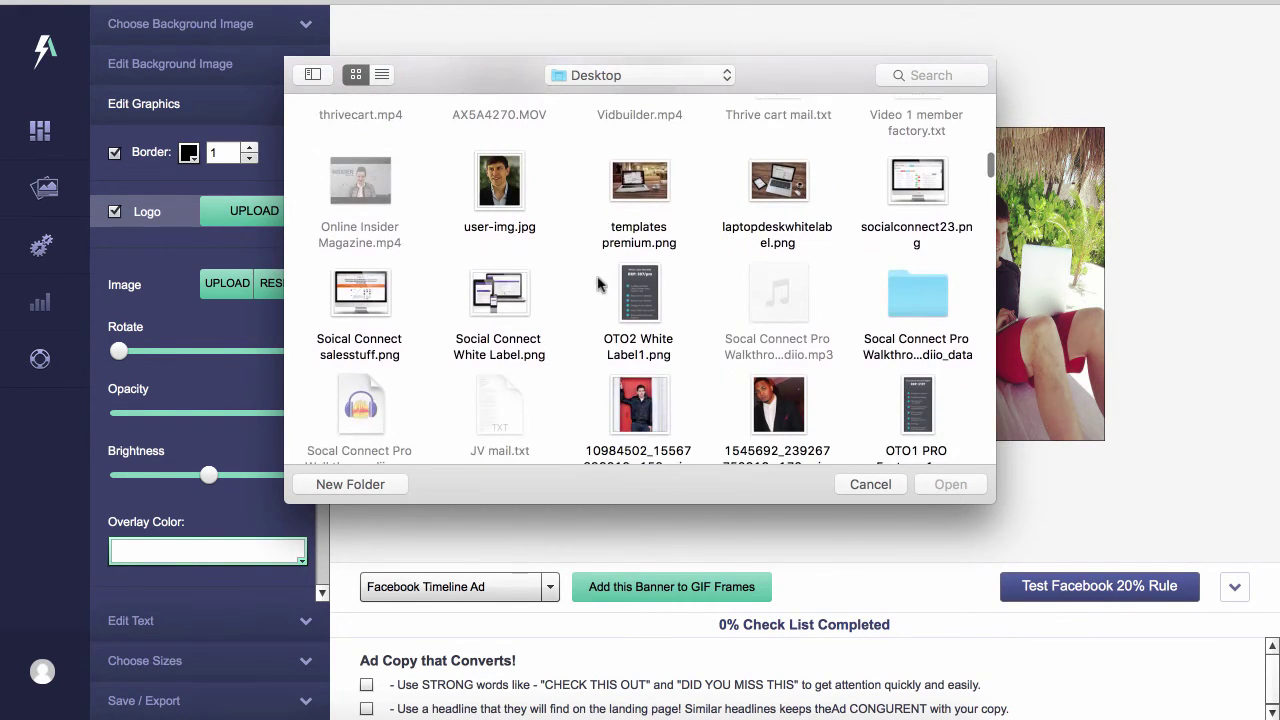
{"action": "scroll", "coordinate": [597, 285], "scroll_direction": "down", "scroll_amount": 9}
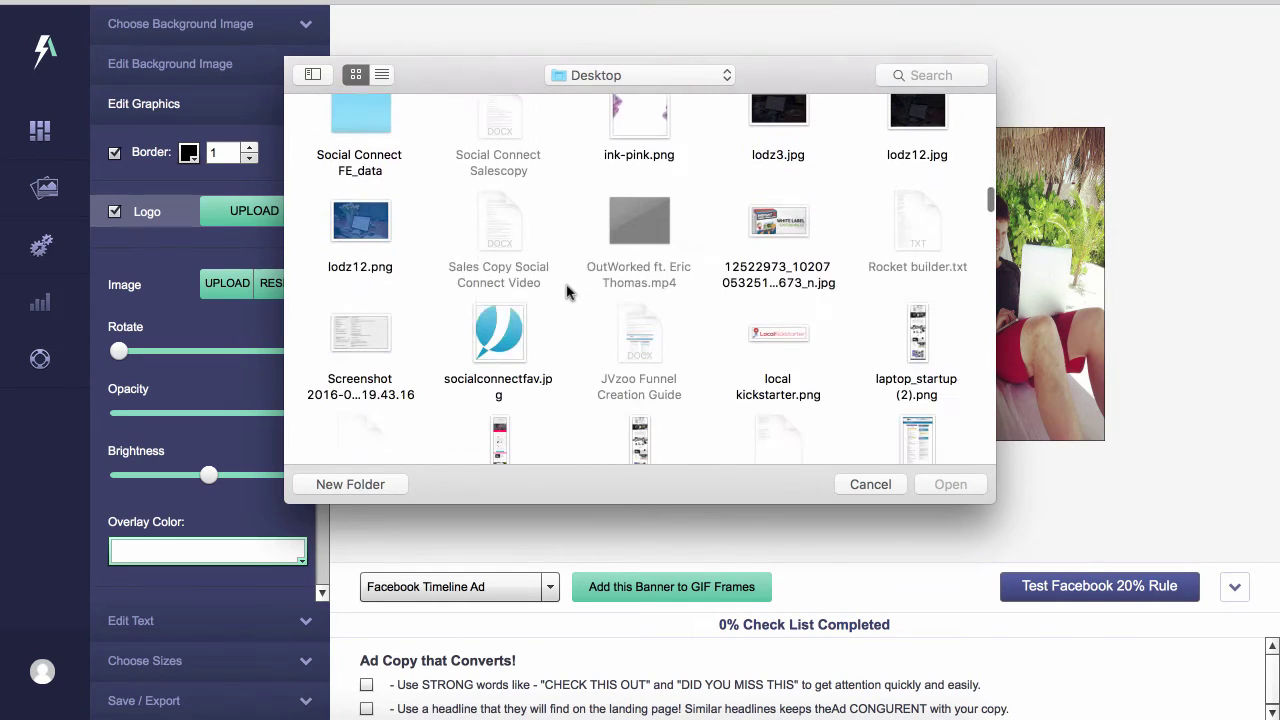
{"action": "left_click", "coordinate": [505, 322]}
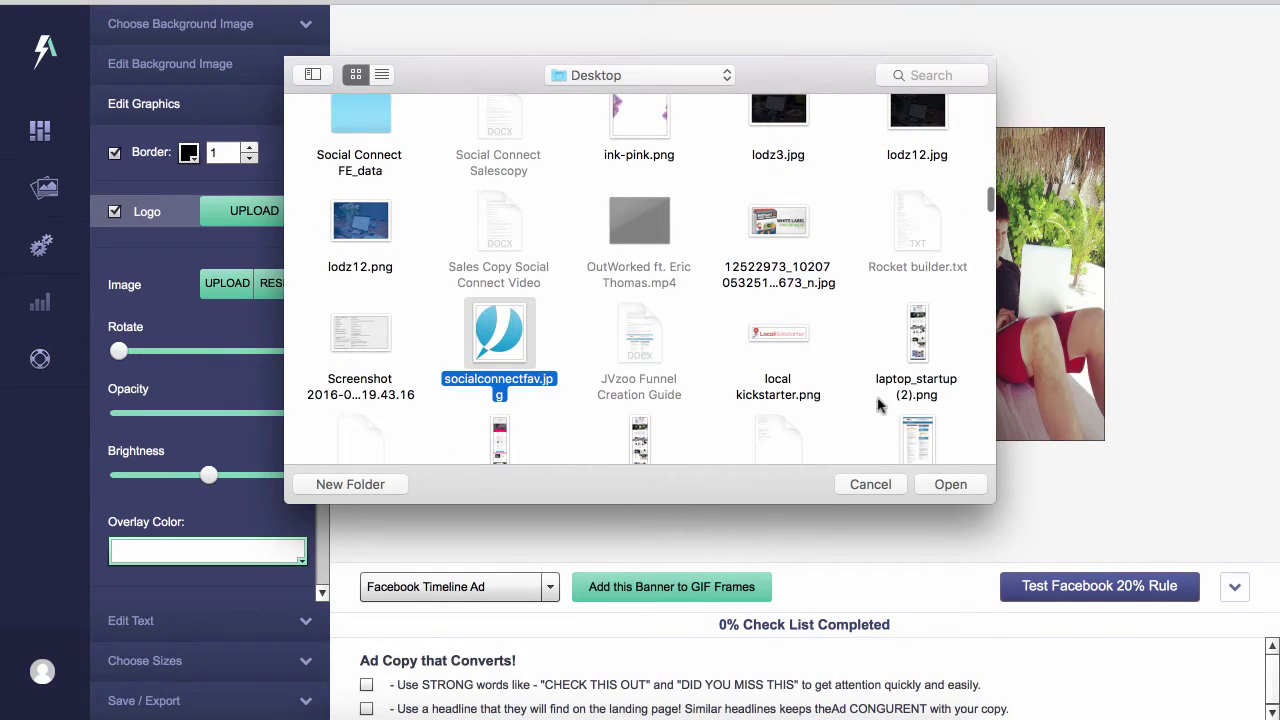
{"action": "left_click", "coordinate": [932, 484]}
{"action": "left_click", "coordinate": [808, 290]}
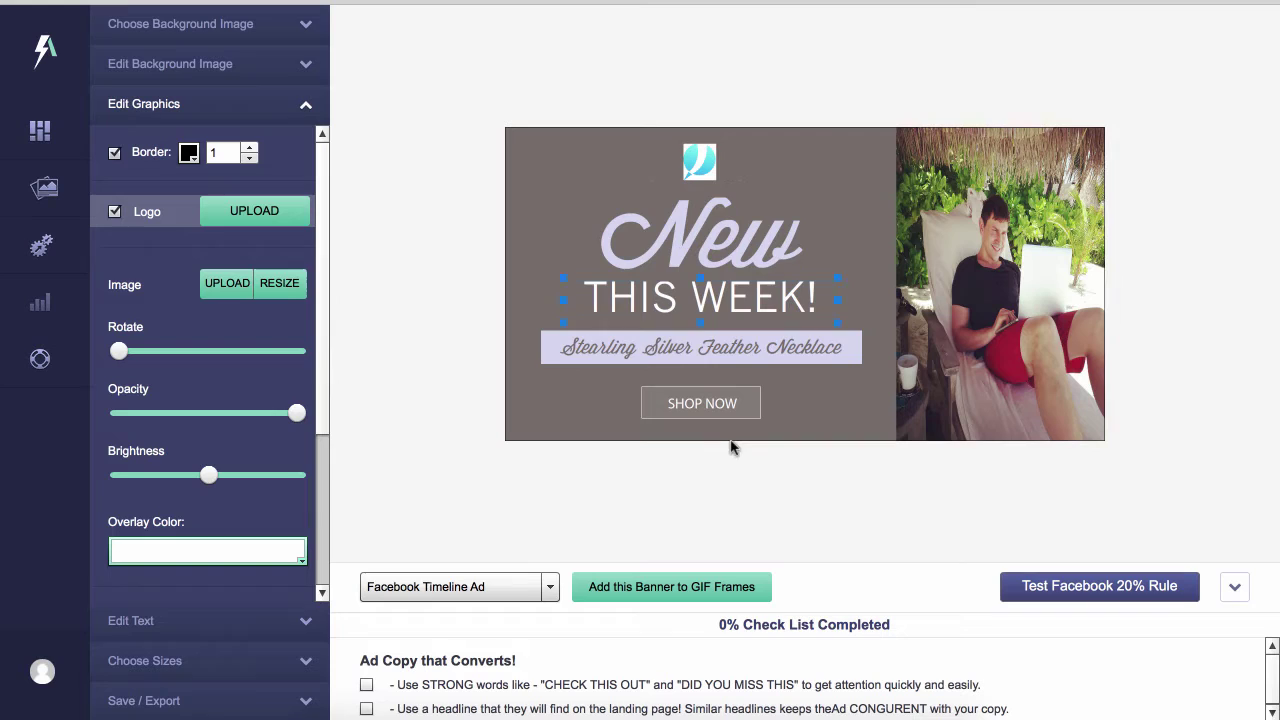
Rewrite the necklace tagline as the man's name followed by 'on his Laptop'
{"action": "left_click", "coordinate": [710, 235]}
{"action": "left_click", "coordinate": [704, 346]}
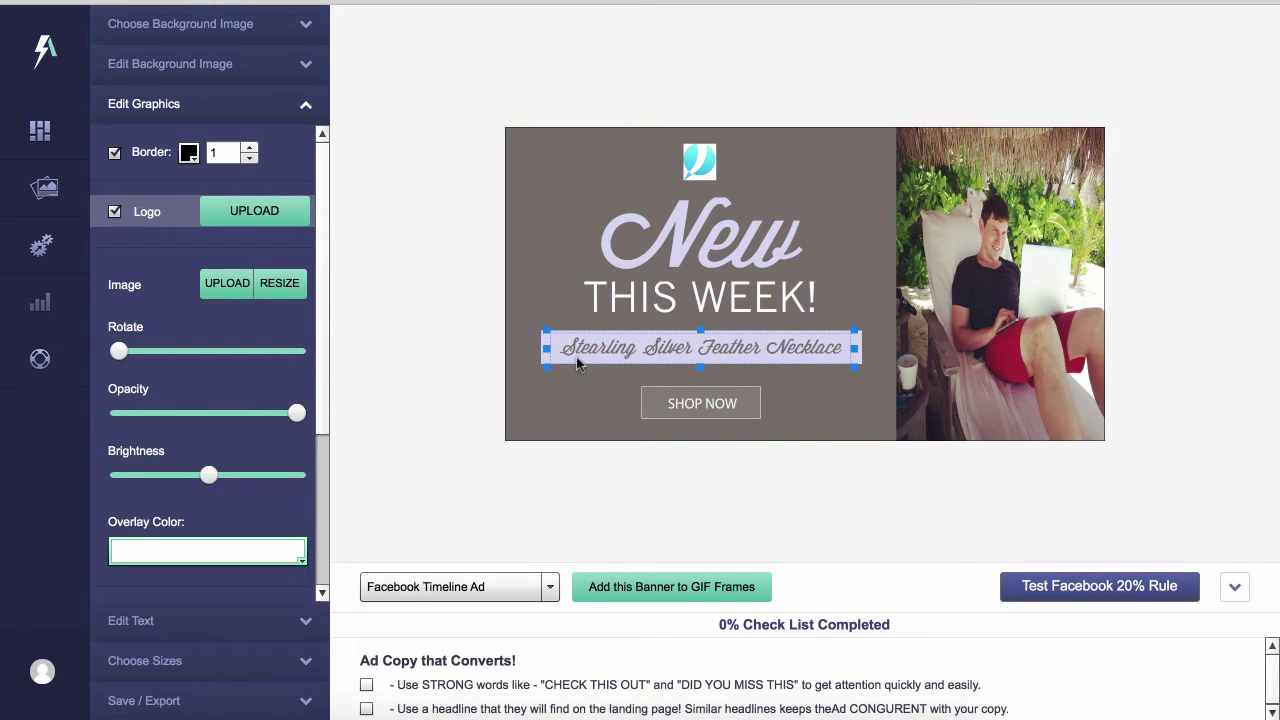
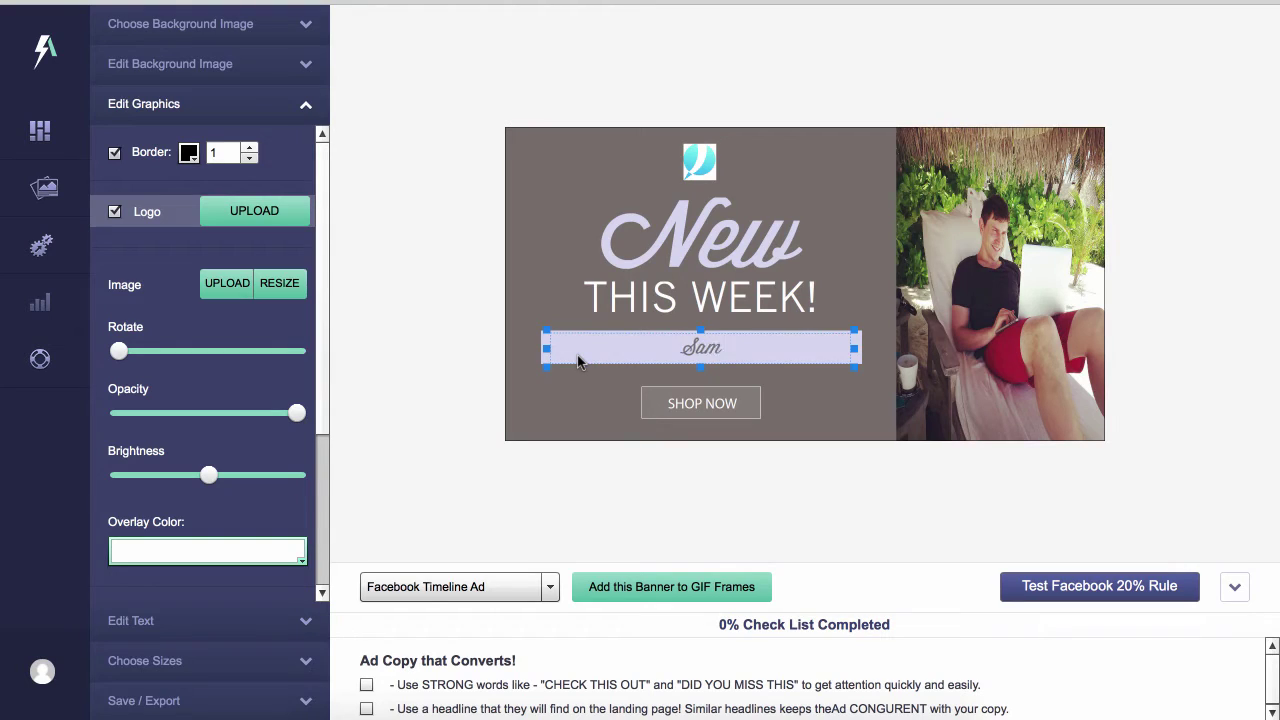
{"action": "type", "text": "on his Laptop"}
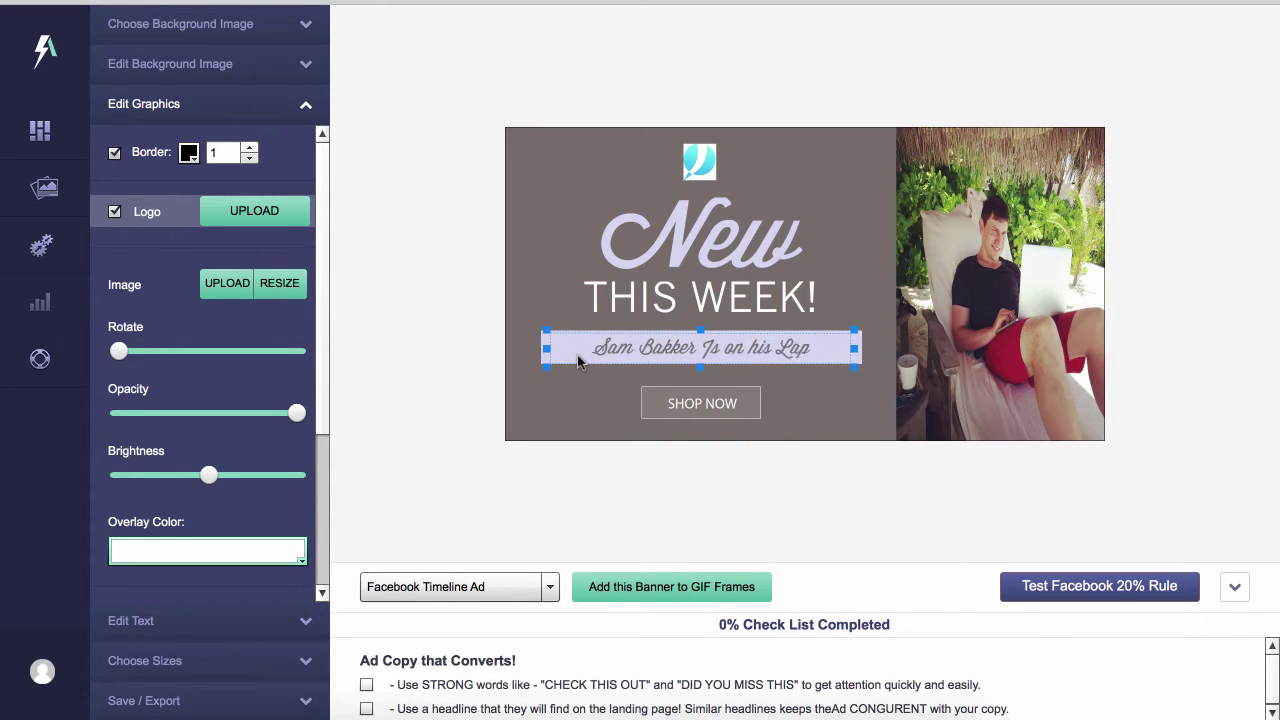
{"action": "left_click", "coordinate": [669, 404]}
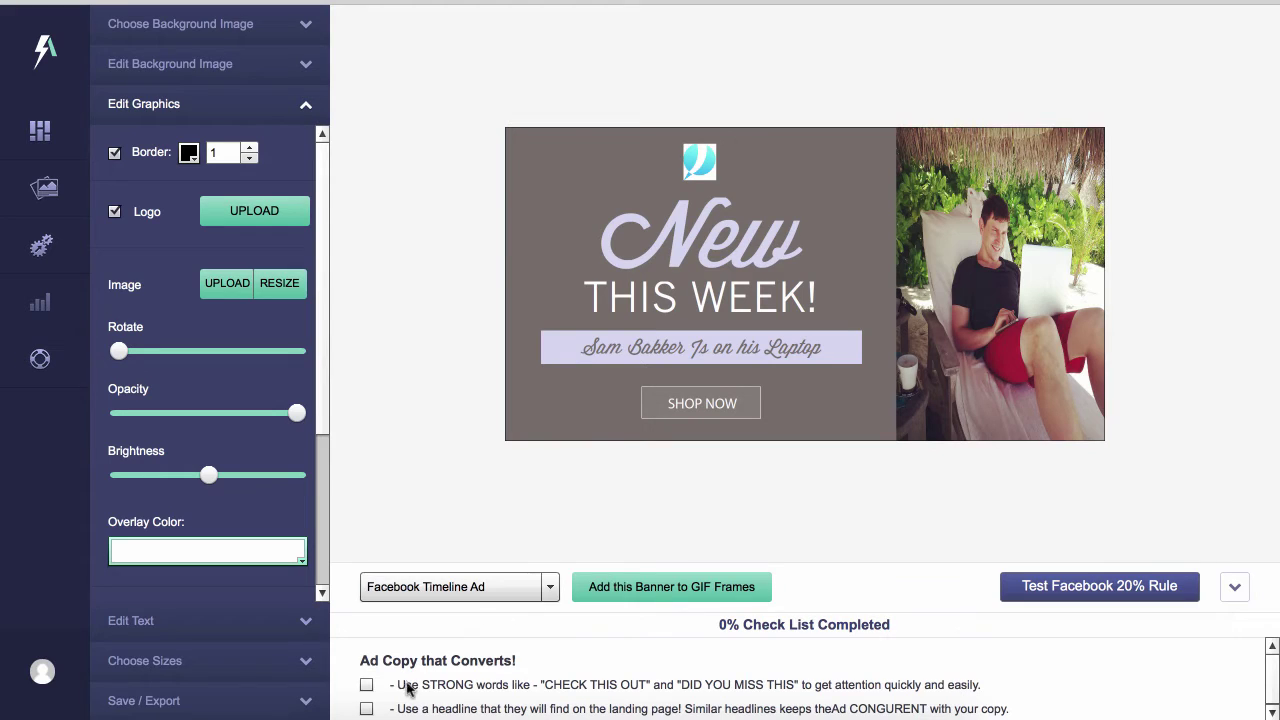
Hide the 20% text-rule grid and tick both Ad Copy checklist items to reach 100%
{"action": "left_click", "coordinate": [1075, 588]}
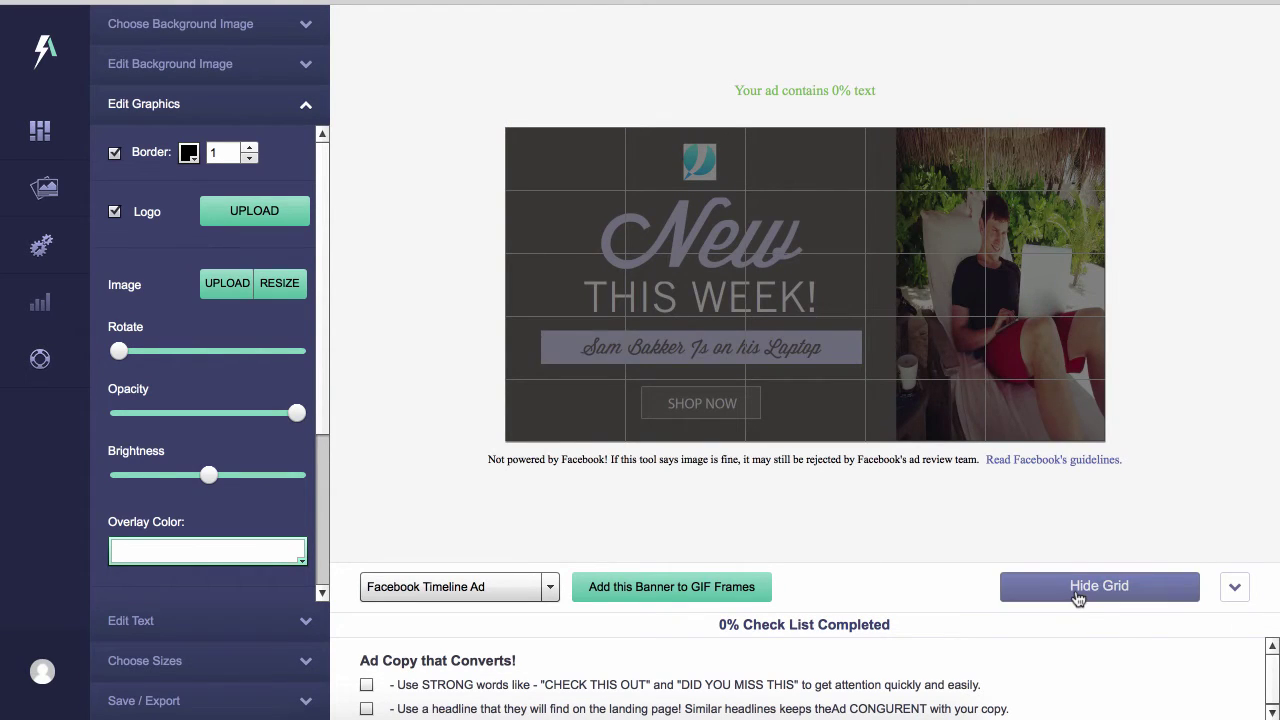
{"action": "left_click", "coordinate": [1078, 586]}
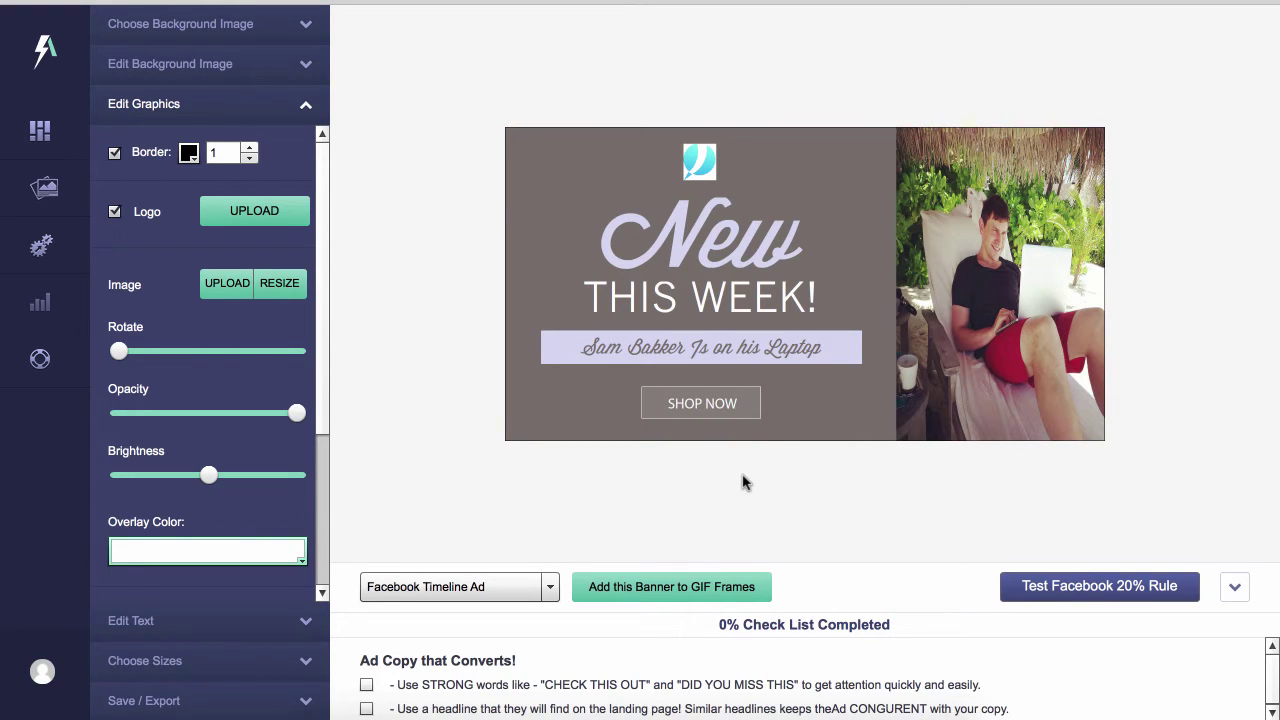
{"action": "left_click", "coordinate": [366, 684]}
{"action": "left_click", "coordinate": [358, 712]}
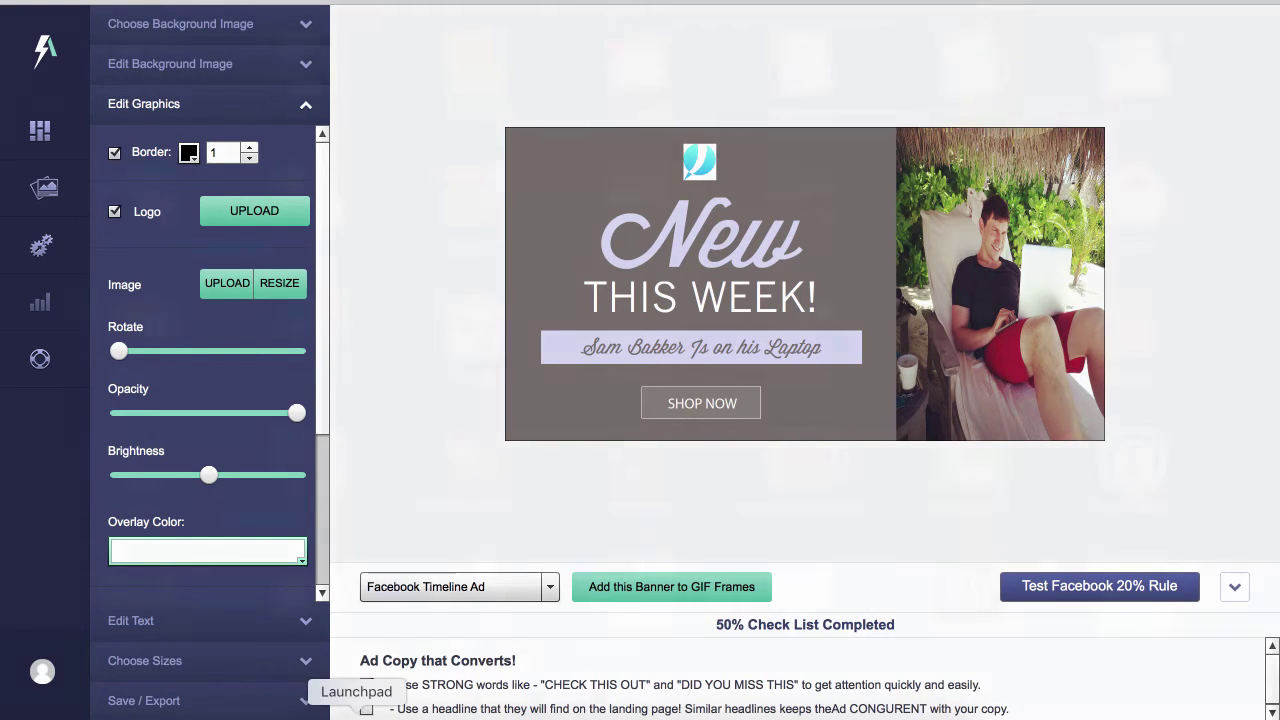
{"action": "left_click", "coordinate": [646, 710]}
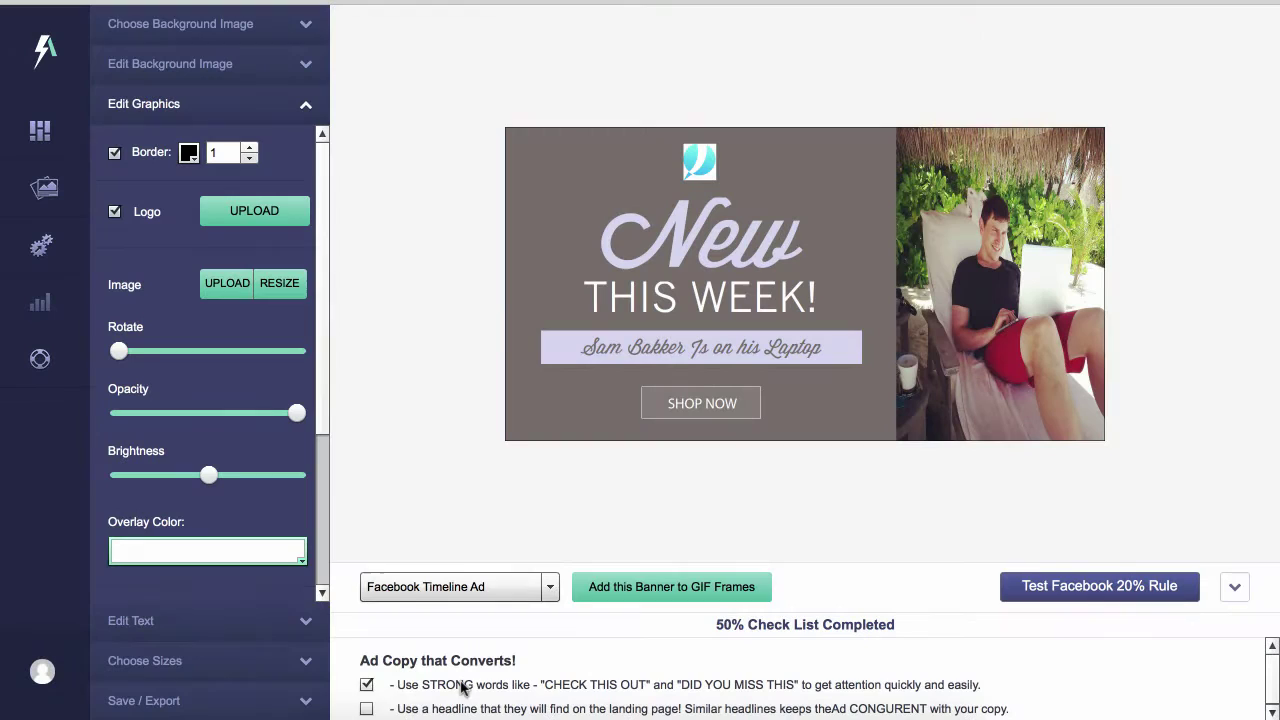
{"action": "left_click", "coordinate": [366, 709]}
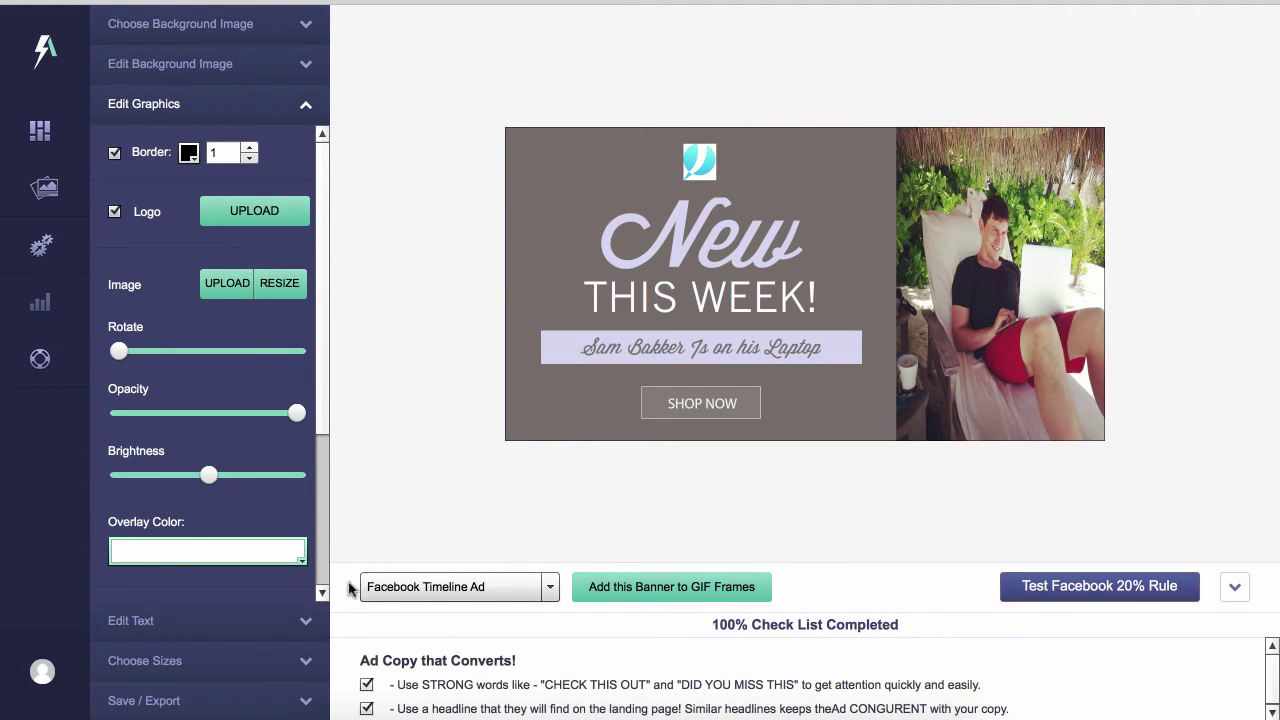
{"action": "left_click", "coordinate": [296, 614]}
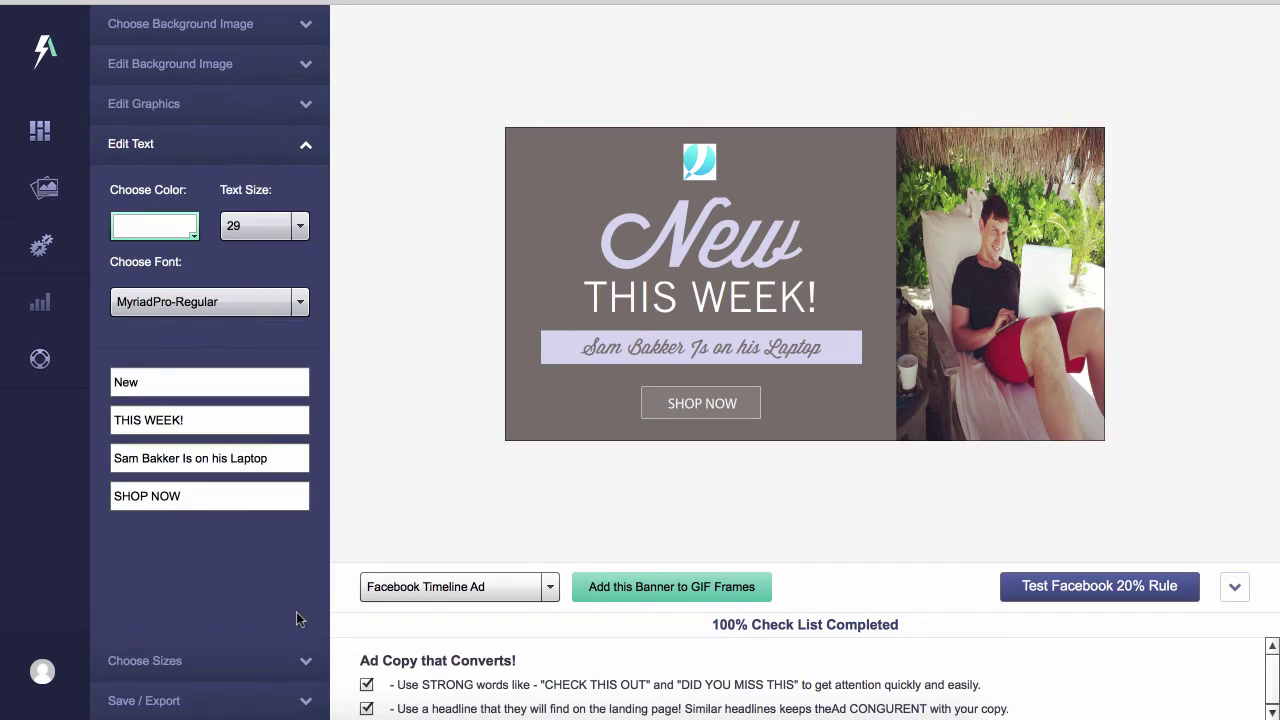
Review the New headline's font, then confirm every size is ticked, Facebook Timeline Ad 1200x628 through YouTube 1280x720
{"action": "left_click", "coordinate": [213, 376]}
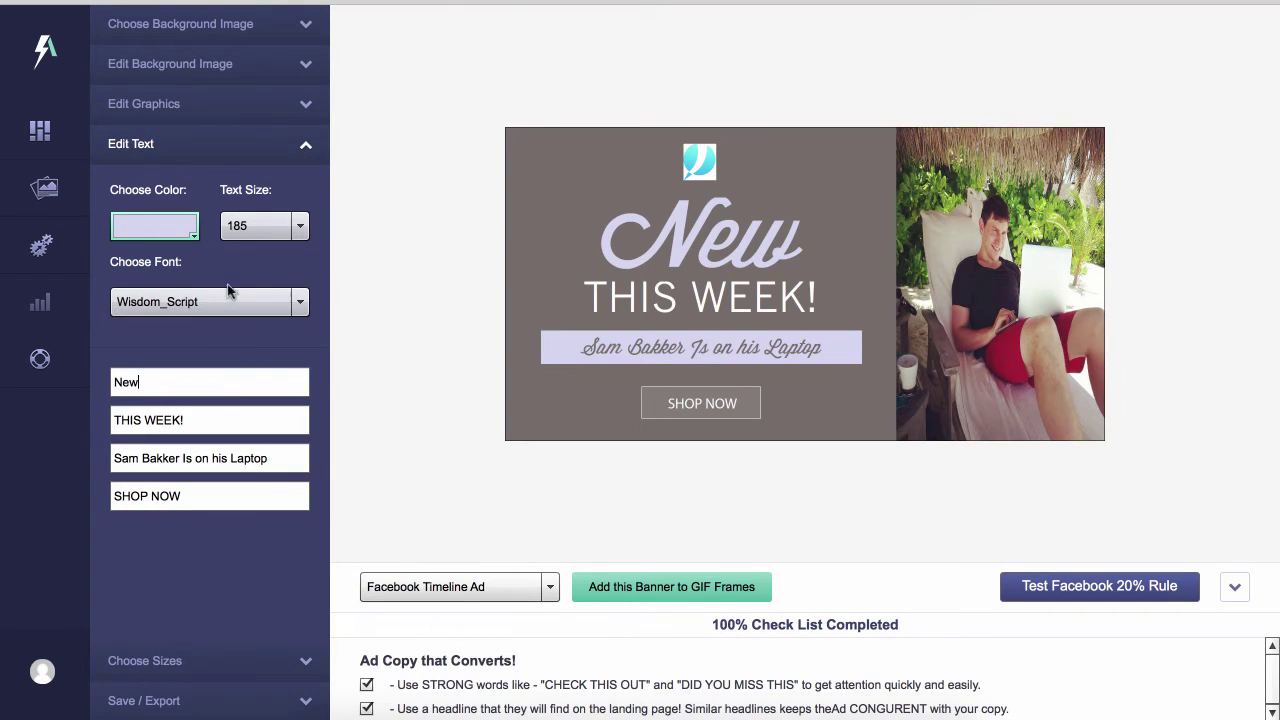
{"action": "left_click", "coordinate": [156, 658]}
{"action": "scroll", "coordinate": [175, 361], "scroll_direction": "down", "scroll_amount": 5}
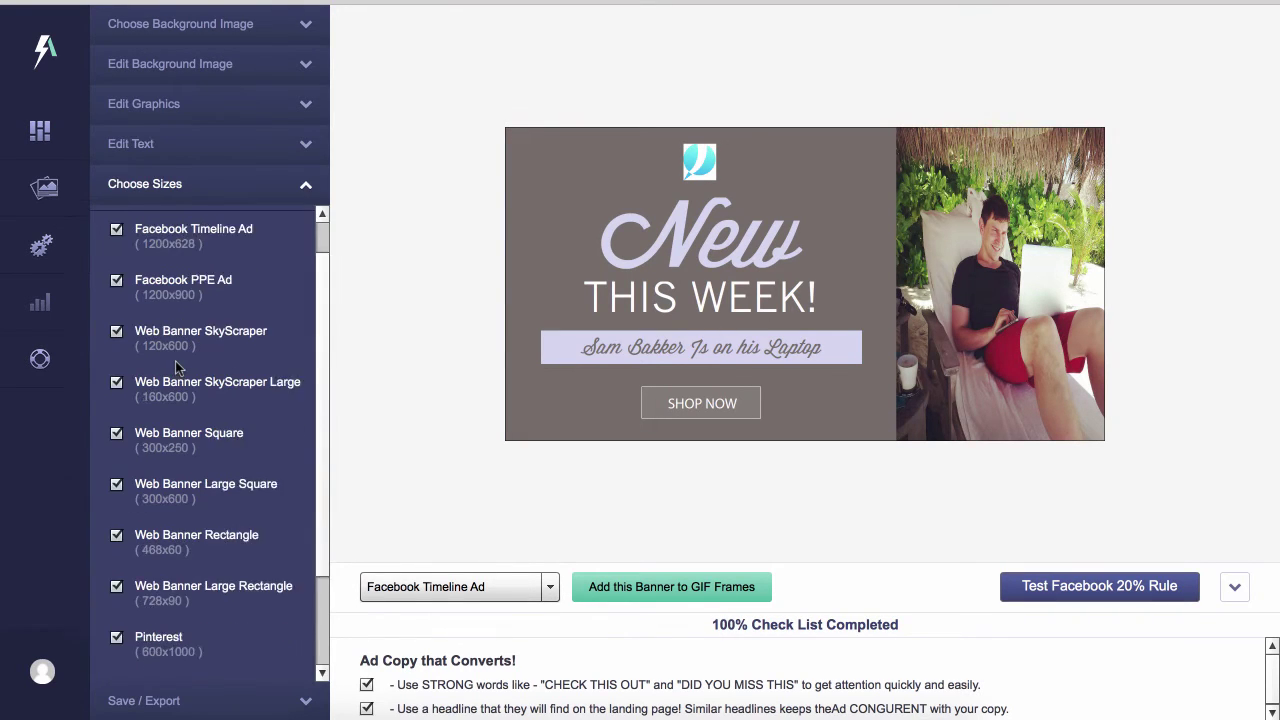
{"action": "scroll", "coordinate": [176, 368], "scroll_direction": "up", "scroll_amount": 6}
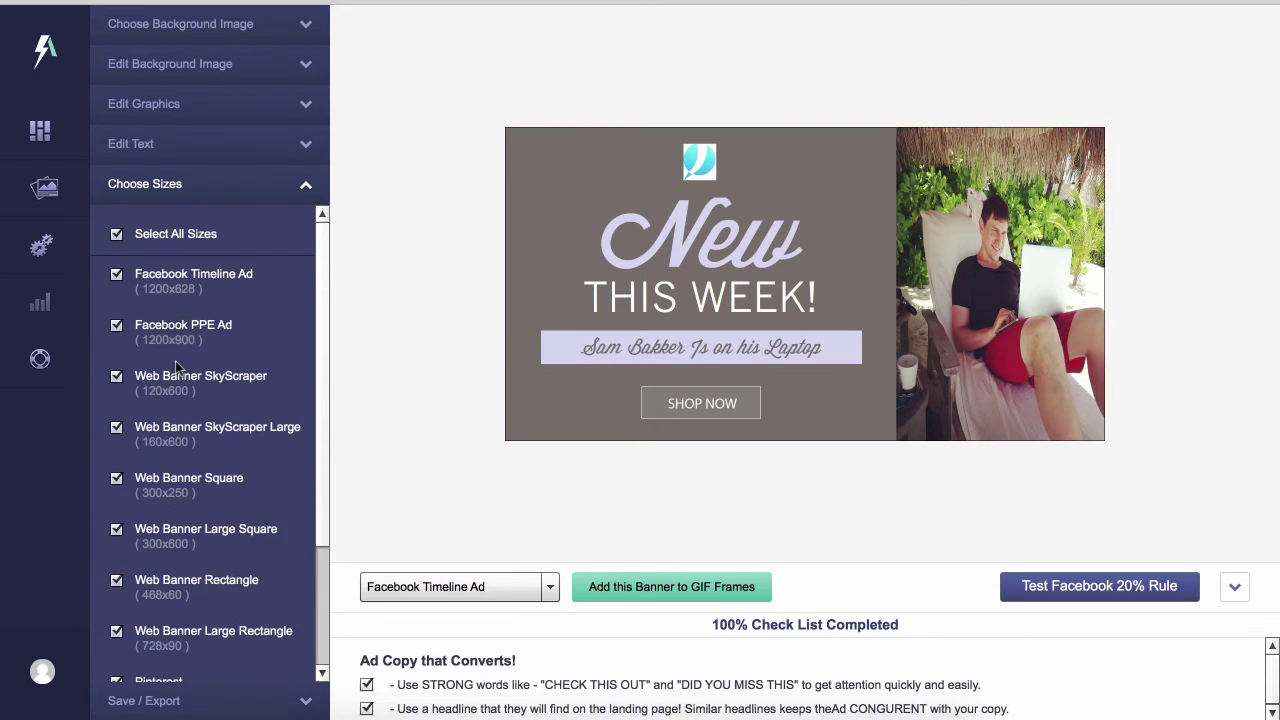
{"action": "scroll", "coordinate": [176, 368], "scroll_direction": "down", "scroll_amount": 6}
{"action": "scroll", "coordinate": [176, 368], "scroll_direction": "up", "scroll_amount": 2}
{"action": "scroll", "coordinate": [176, 368], "scroll_direction": "down", "scroll_amount": 2}
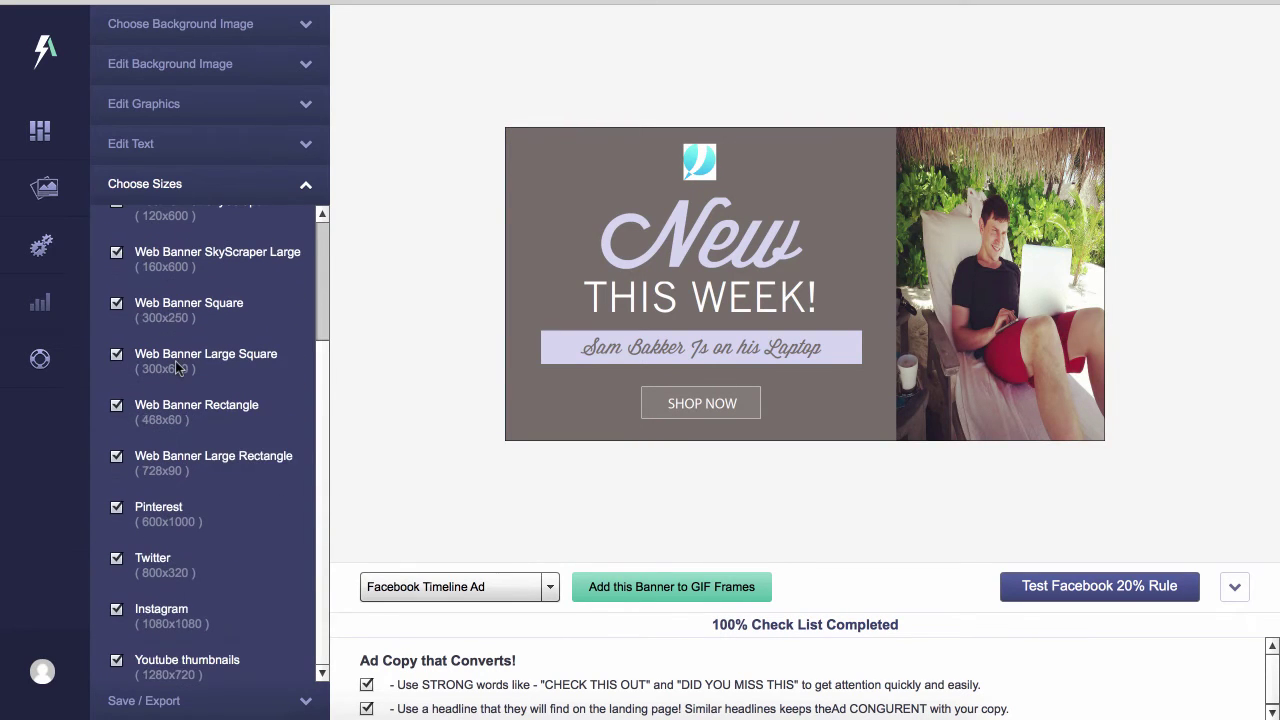
{"action": "scroll", "coordinate": [176, 368], "scroll_direction": "up", "scroll_amount": 2}
{"action": "scroll", "coordinate": [175, 367], "scroll_direction": "up", "scroll_amount": 3}
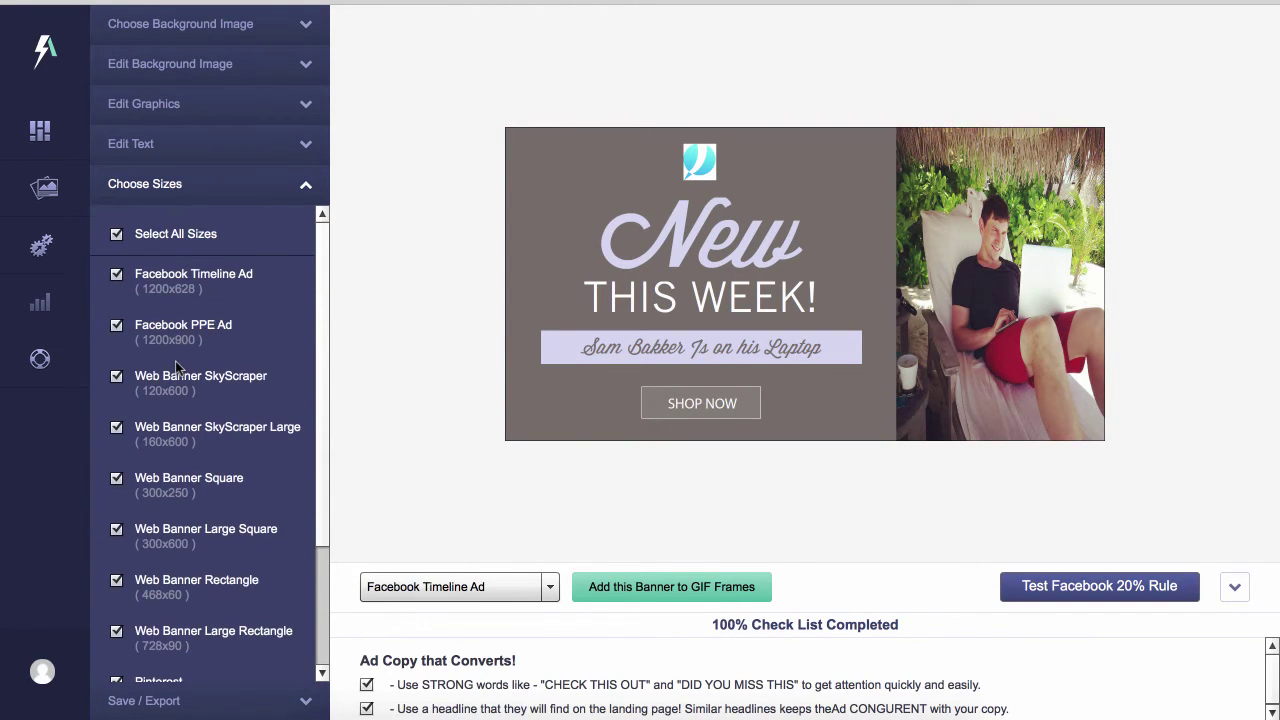
Edit the banner set name and export all banner sizes to the Desktop
{"action": "left_click", "coordinate": [221, 698]}
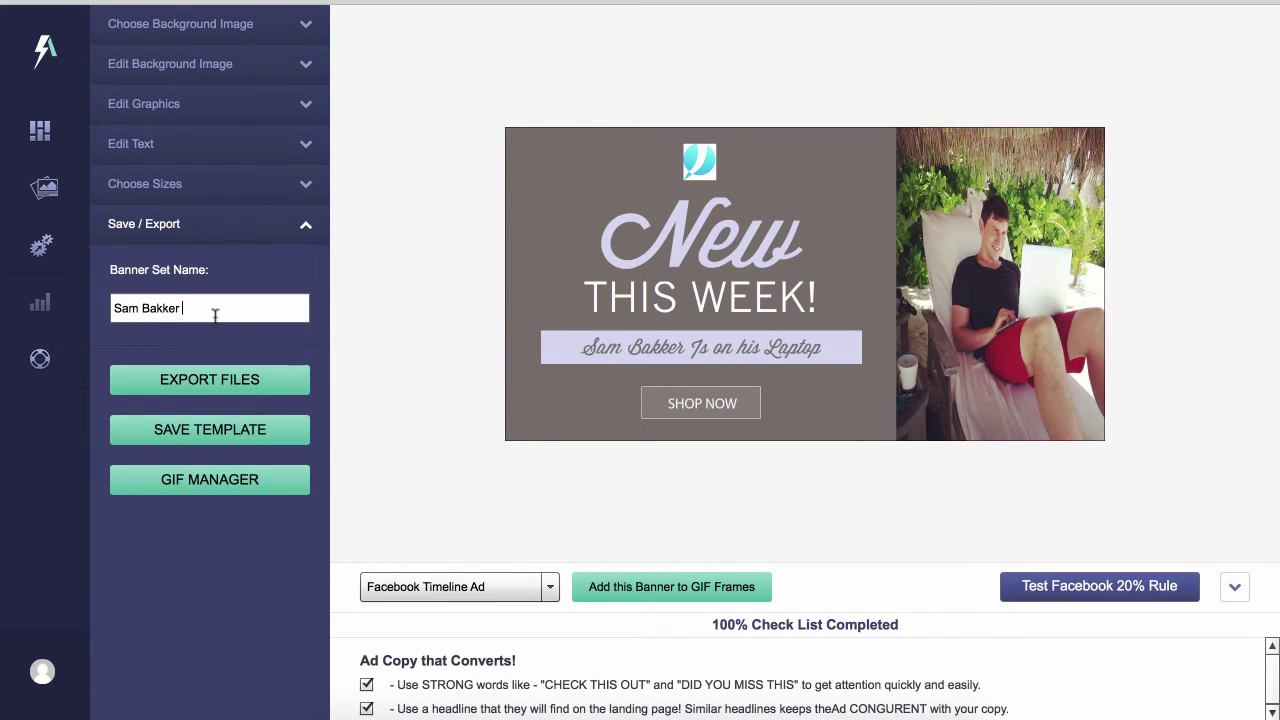
{"action": "type", "text": "e"}
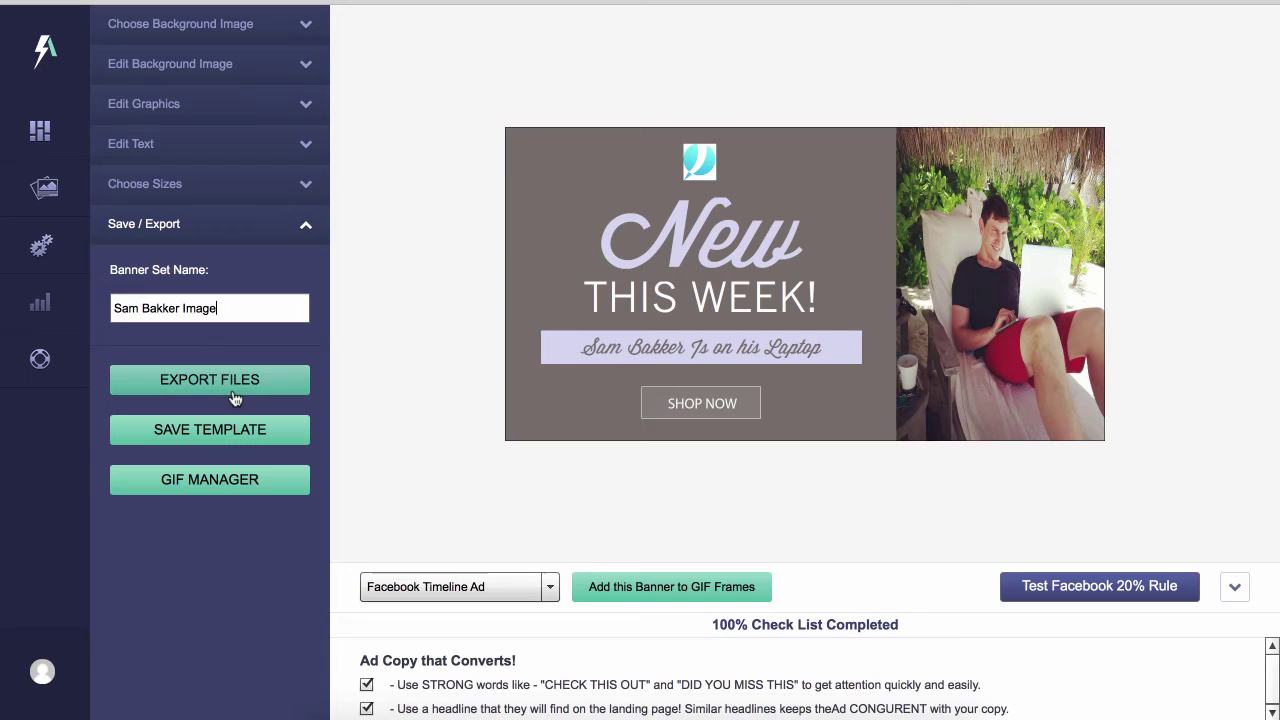
{"action": "left_click", "coordinate": [232, 392]}
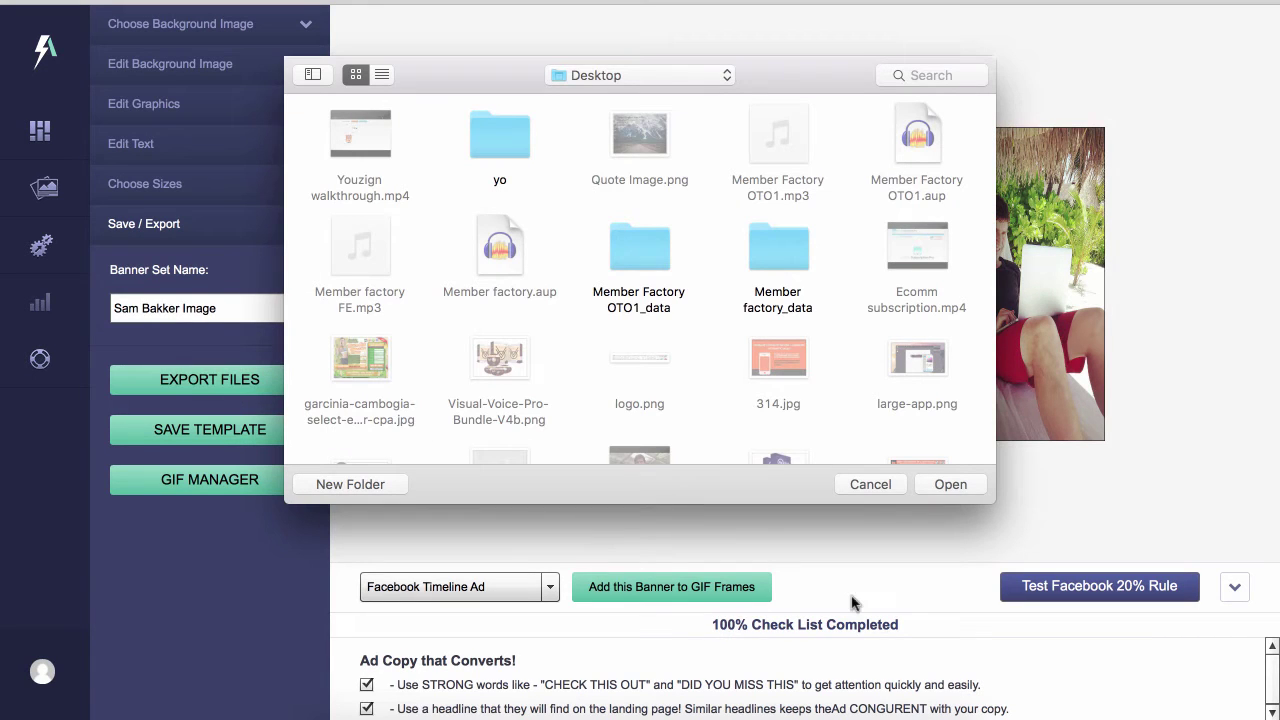
{"action": "left_click", "coordinate": [968, 485]}
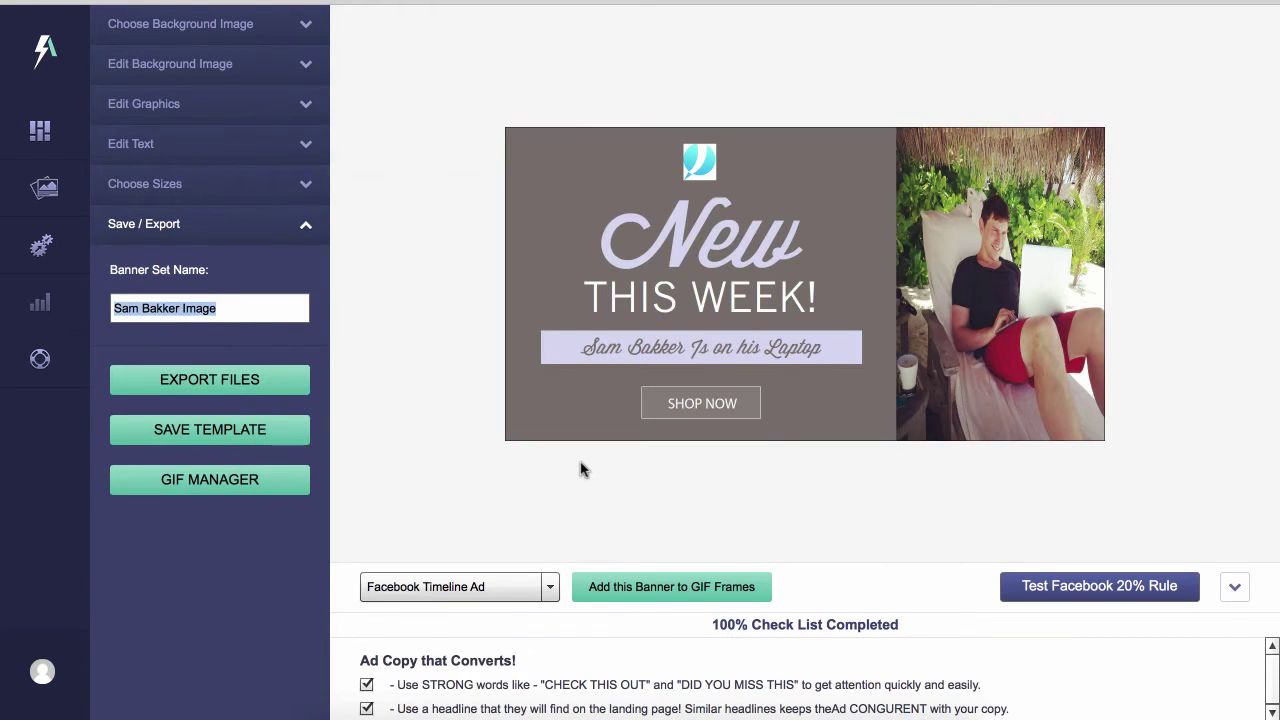
{"action": "left_click", "coordinate": [296, 682]}
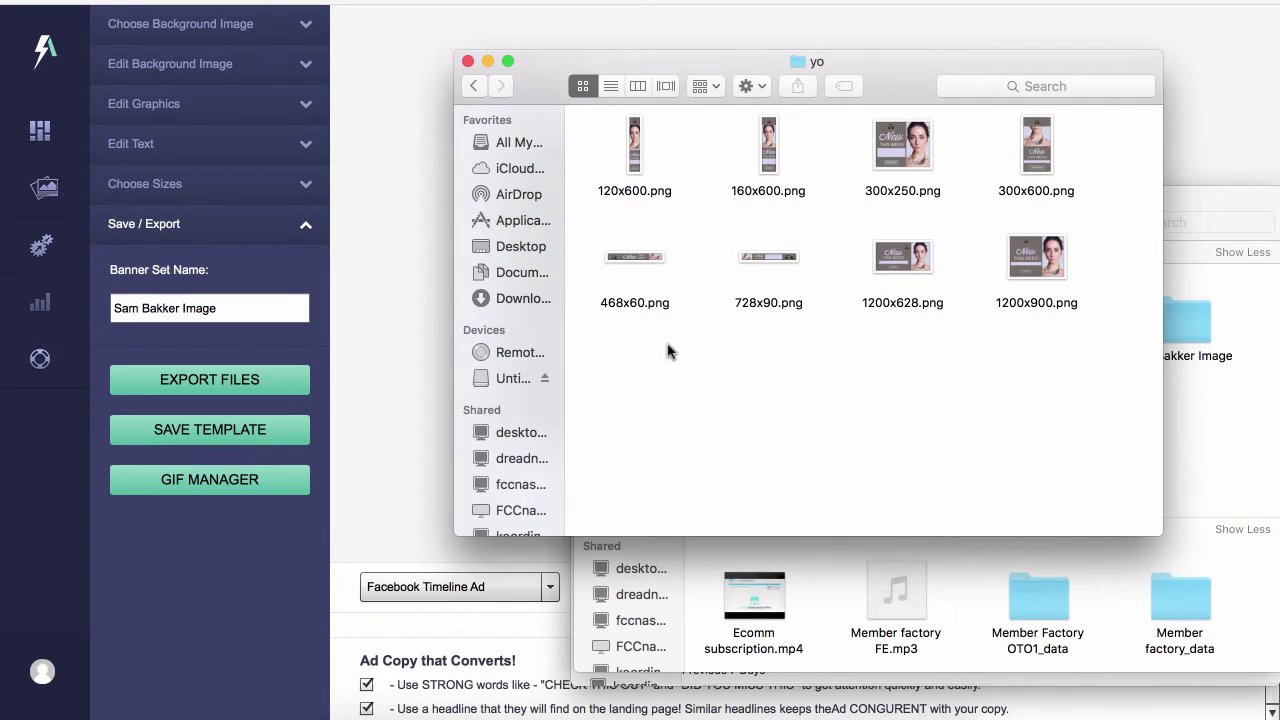
Open the exported banners folder, preview 300x250.png and 1200x628.png, then close the folder window
{"action": "left_click", "coordinate": [474, 86]}
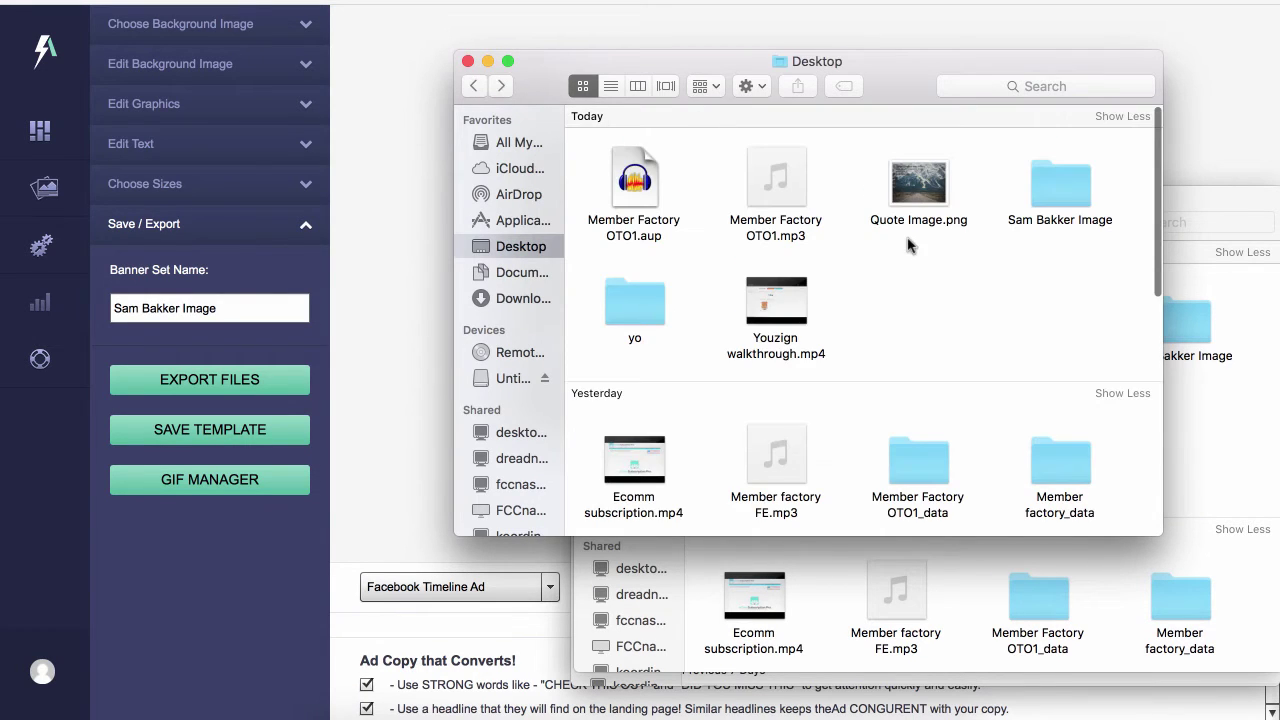
{"action": "double_click", "coordinate": [1070, 176]}
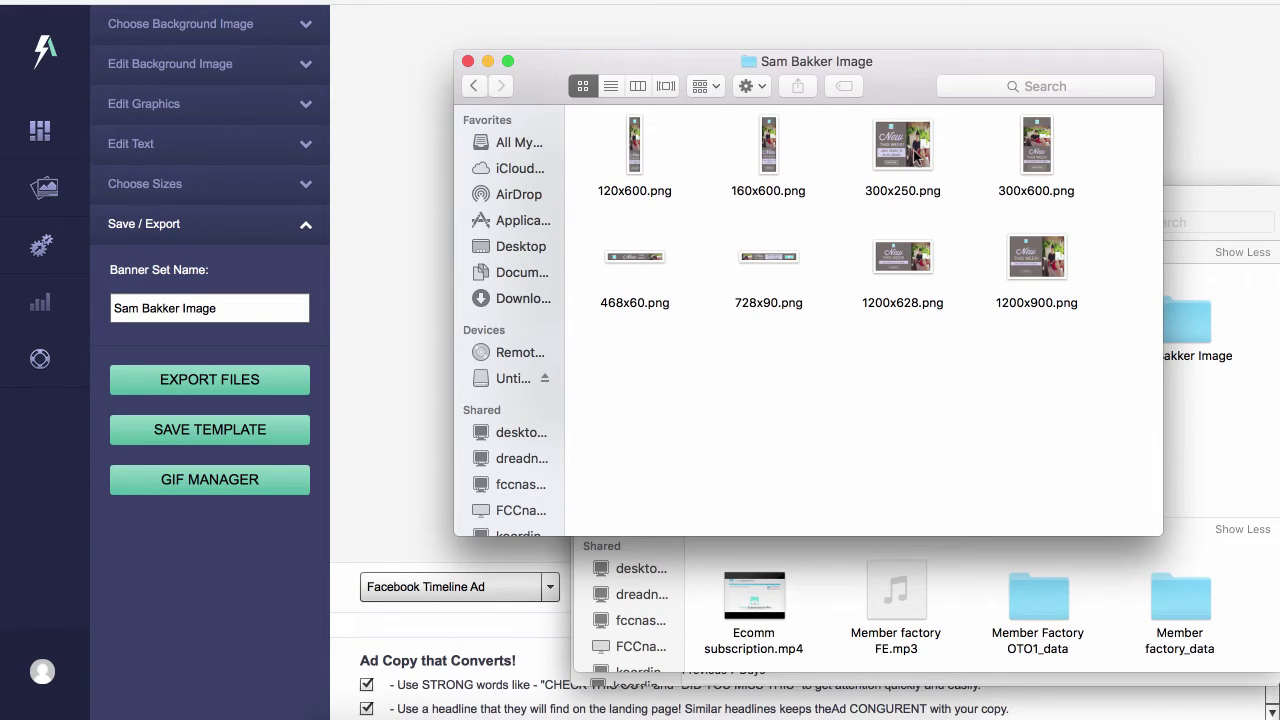
{"action": "left_click", "coordinate": [916, 155]}
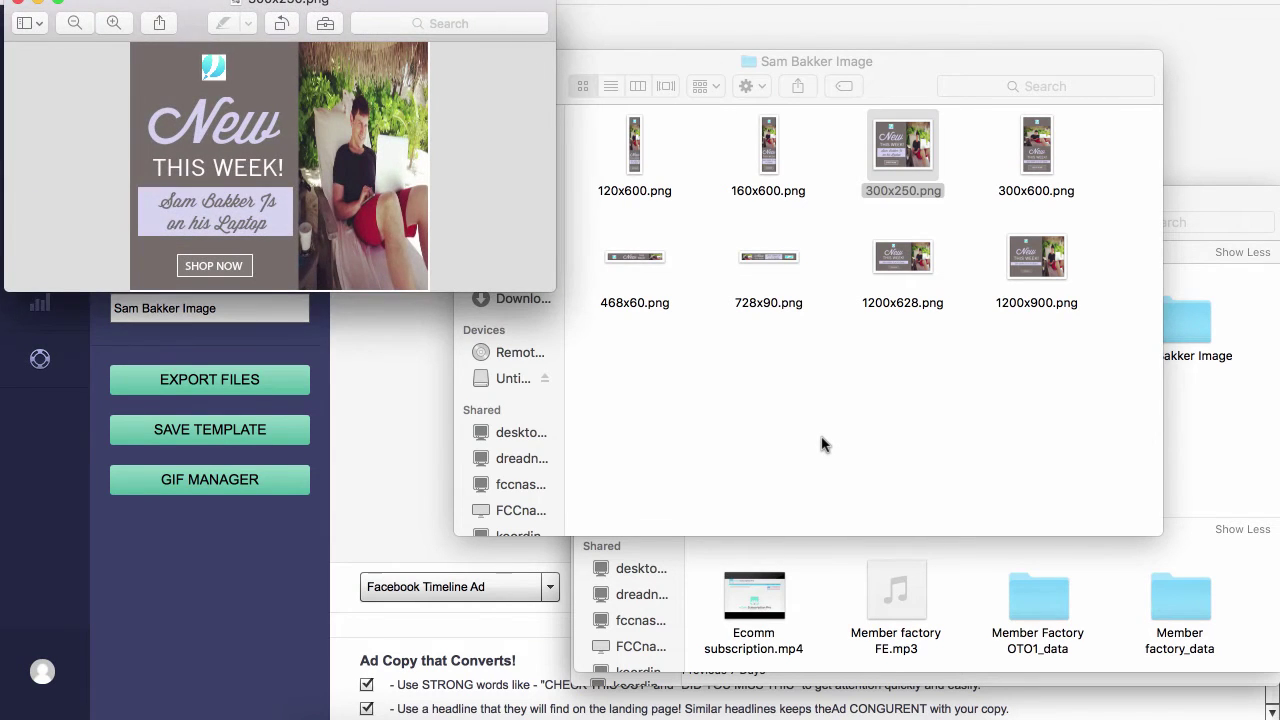
{"action": "left_click", "coordinate": [20, 4]}
{"action": "double_click", "coordinate": [910, 262]}
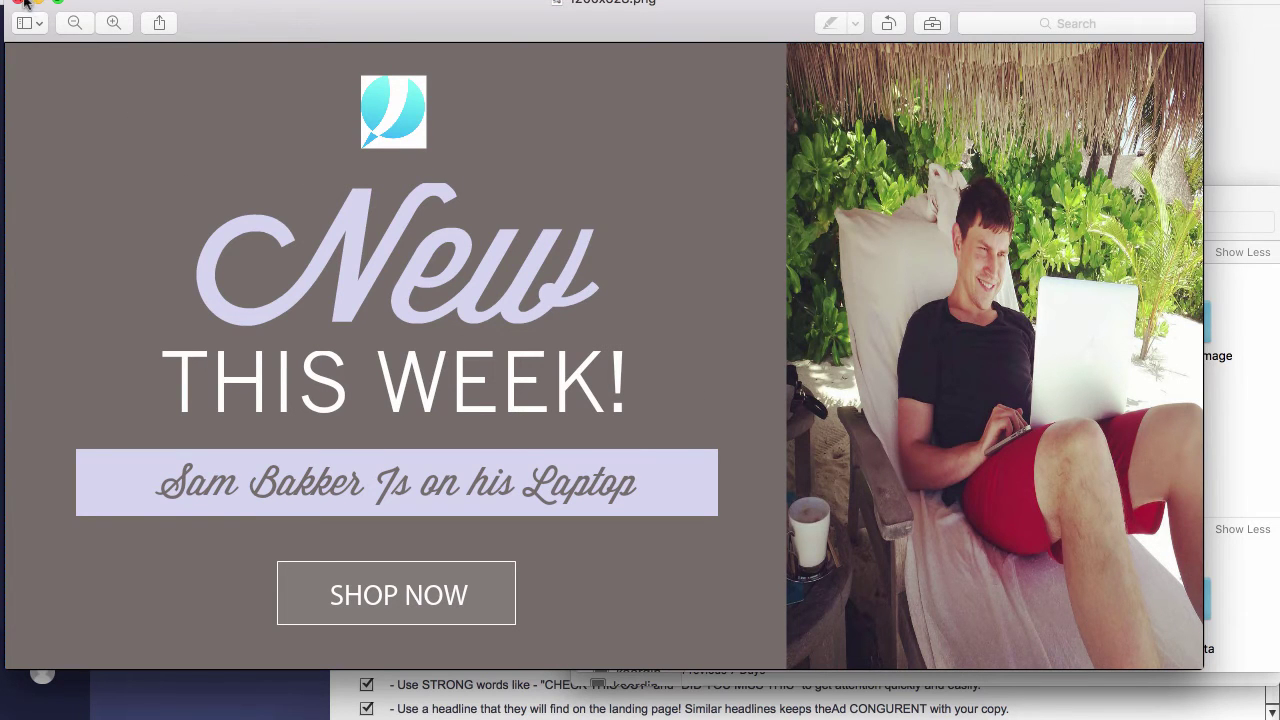
{"action": "left_click", "coordinate": [20, 4]}
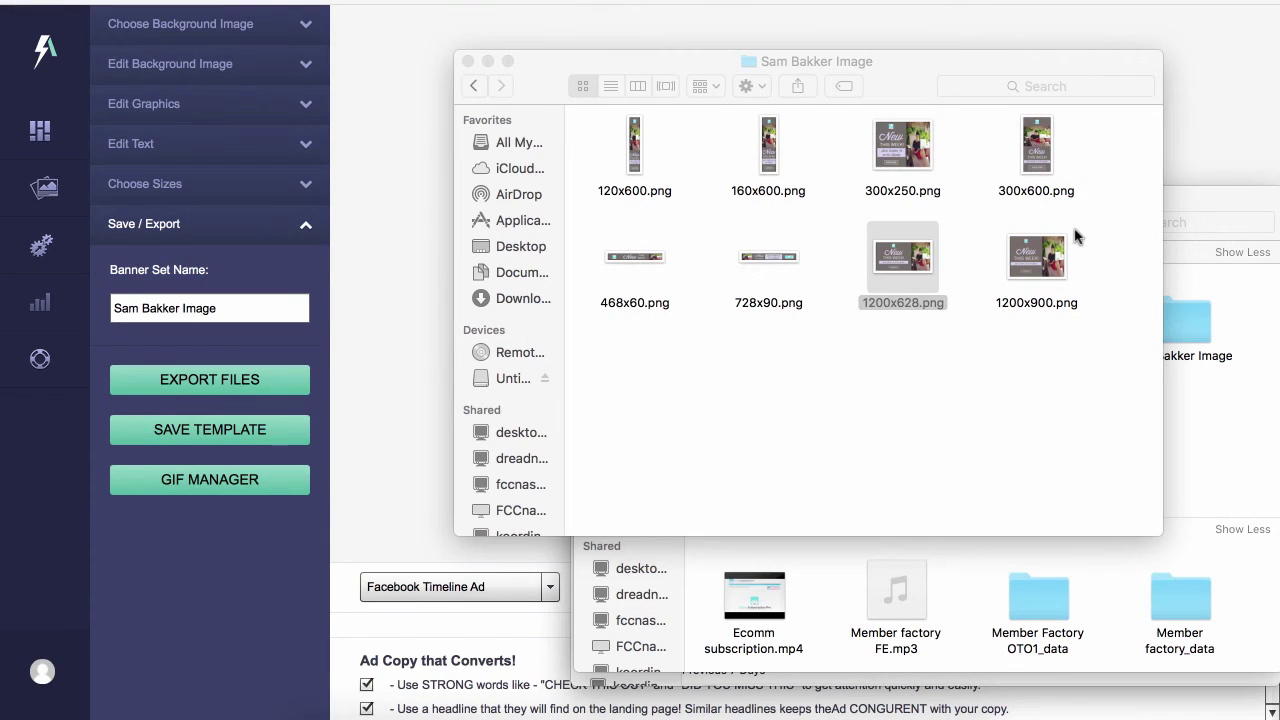
{"action": "left_click", "coordinate": [1020, 258]}
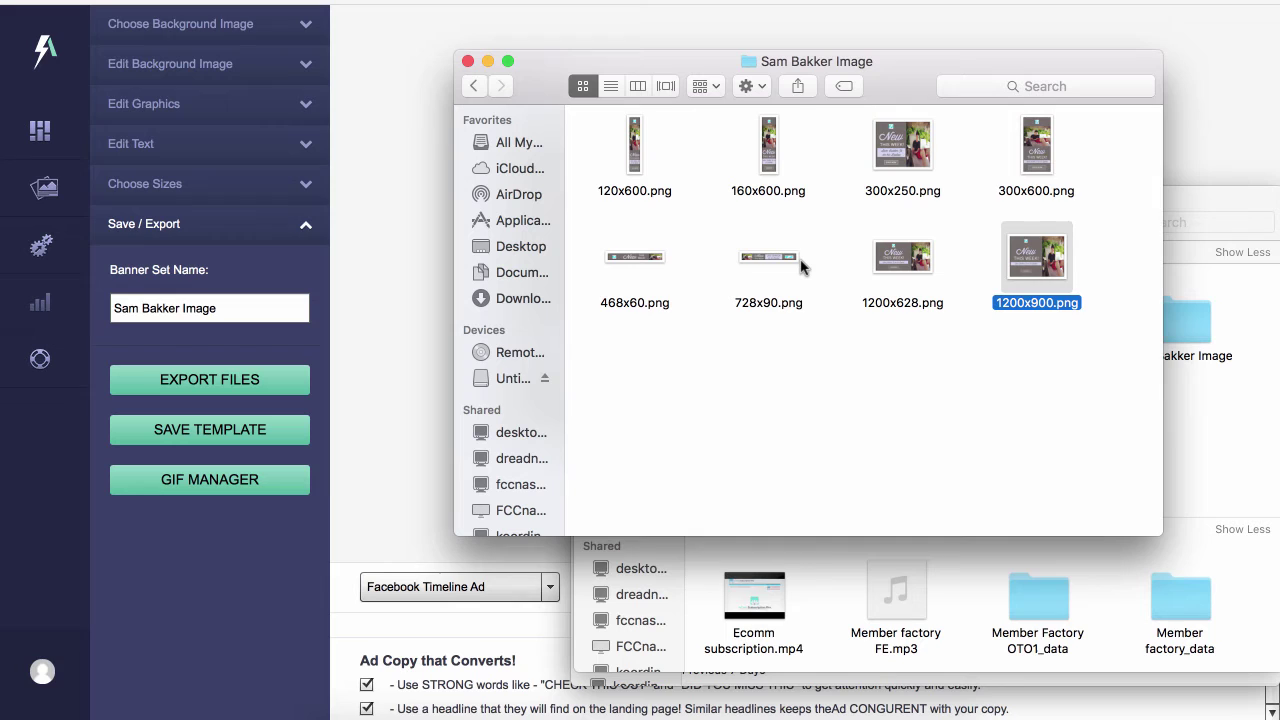
{"action": "left_click", "coordinate": [468, 62]}
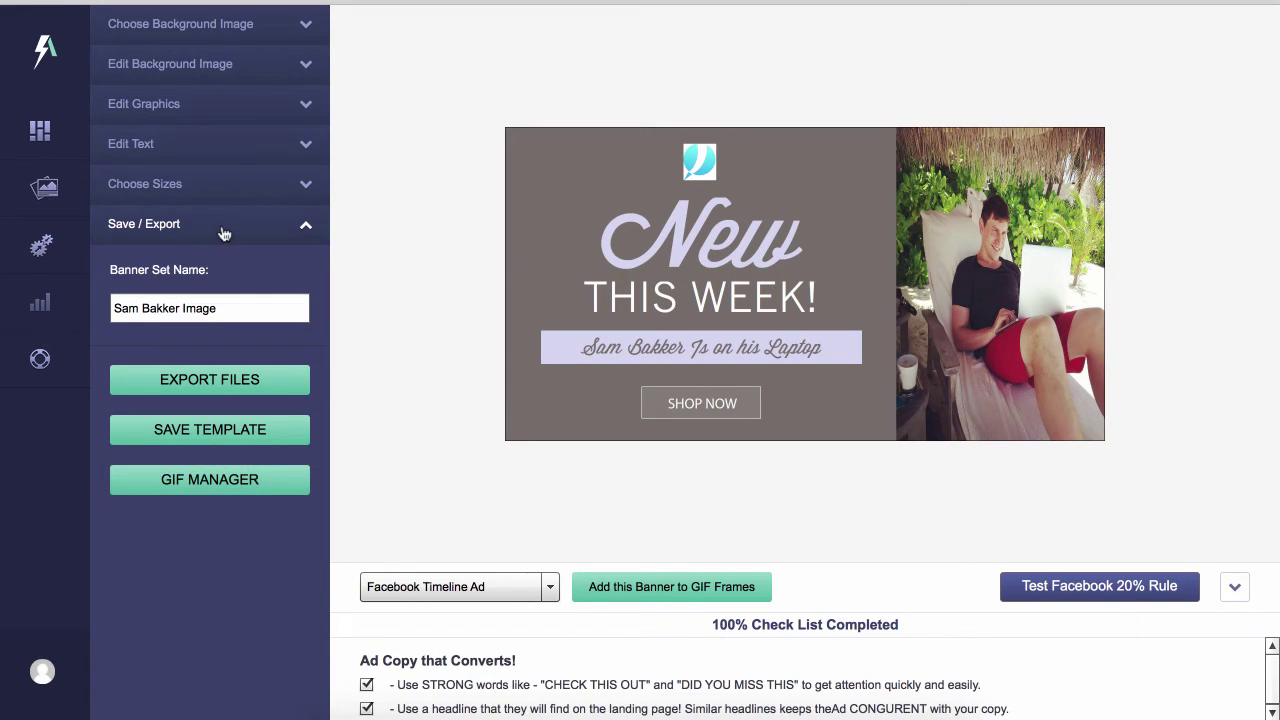
Leave the editor for the Background Removal tool and load user-img.jpg
{"action": "left_click", "coordinate": [40, 190]}
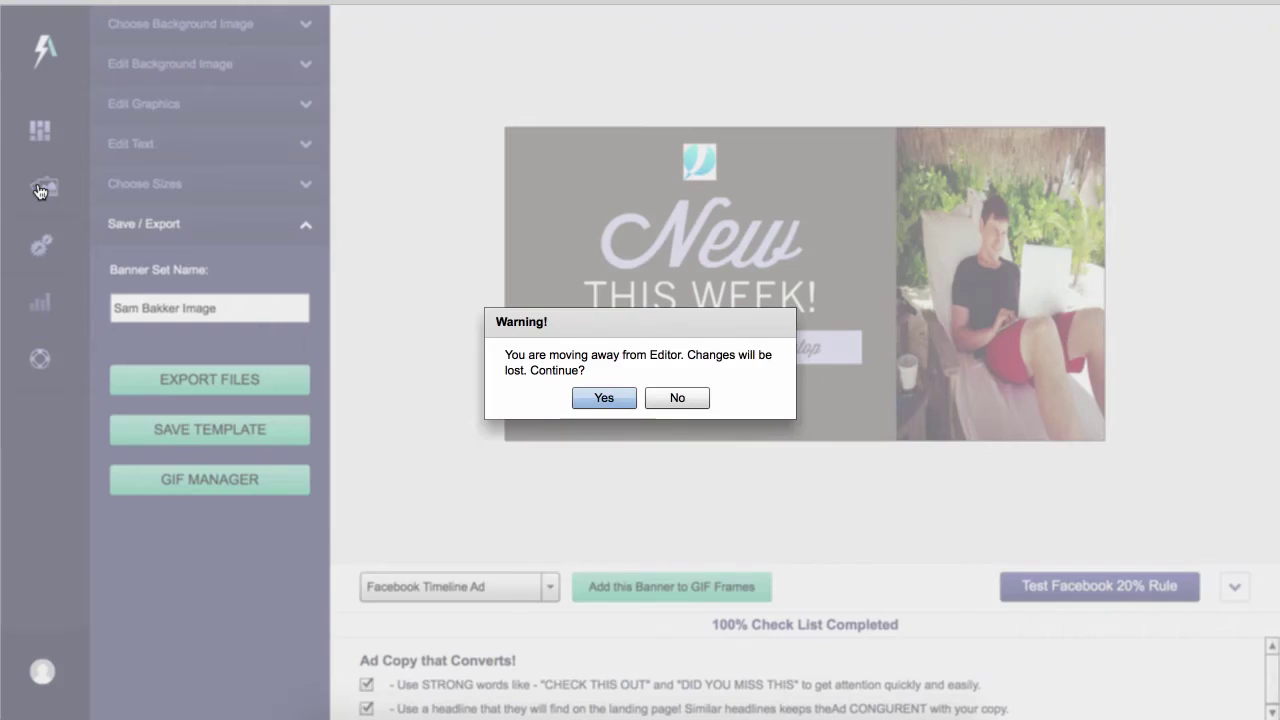
{"action": "left_click", "coordinate": [604, 398]}
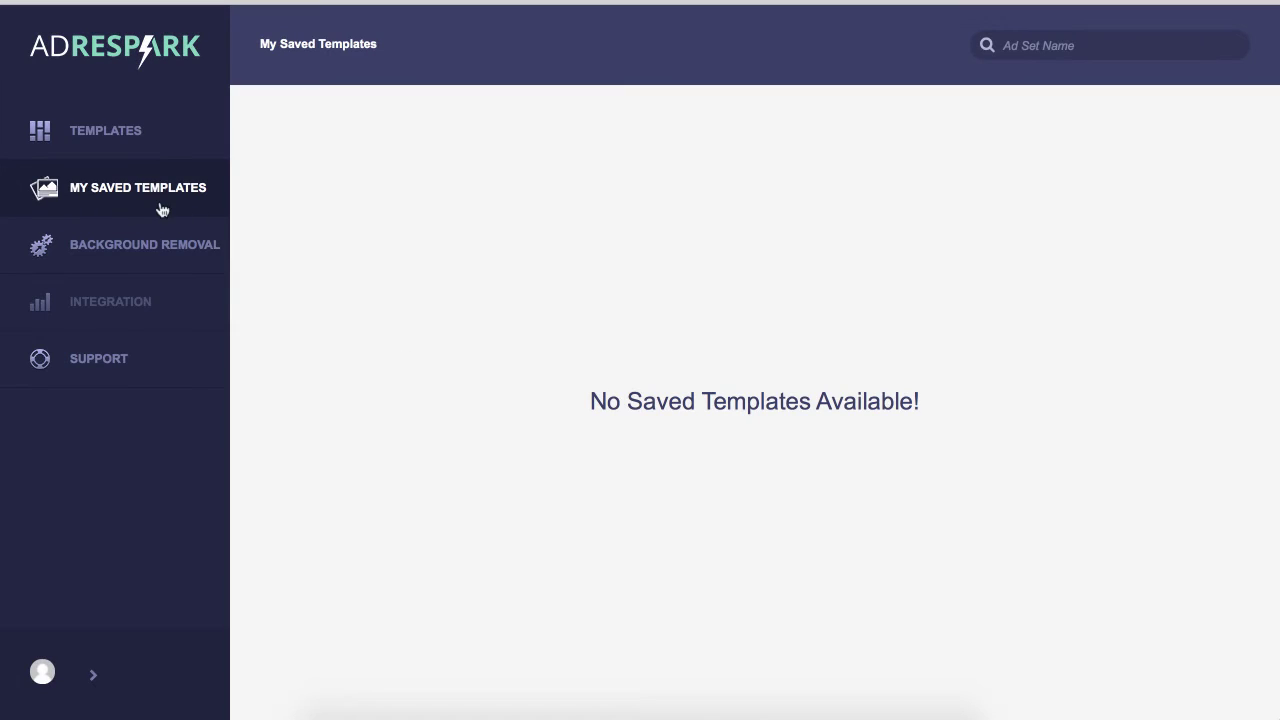
{"action": "left_click", "coordinate": [156, 254]}
{"action": "left_click", "coordinate": [944, 41]}
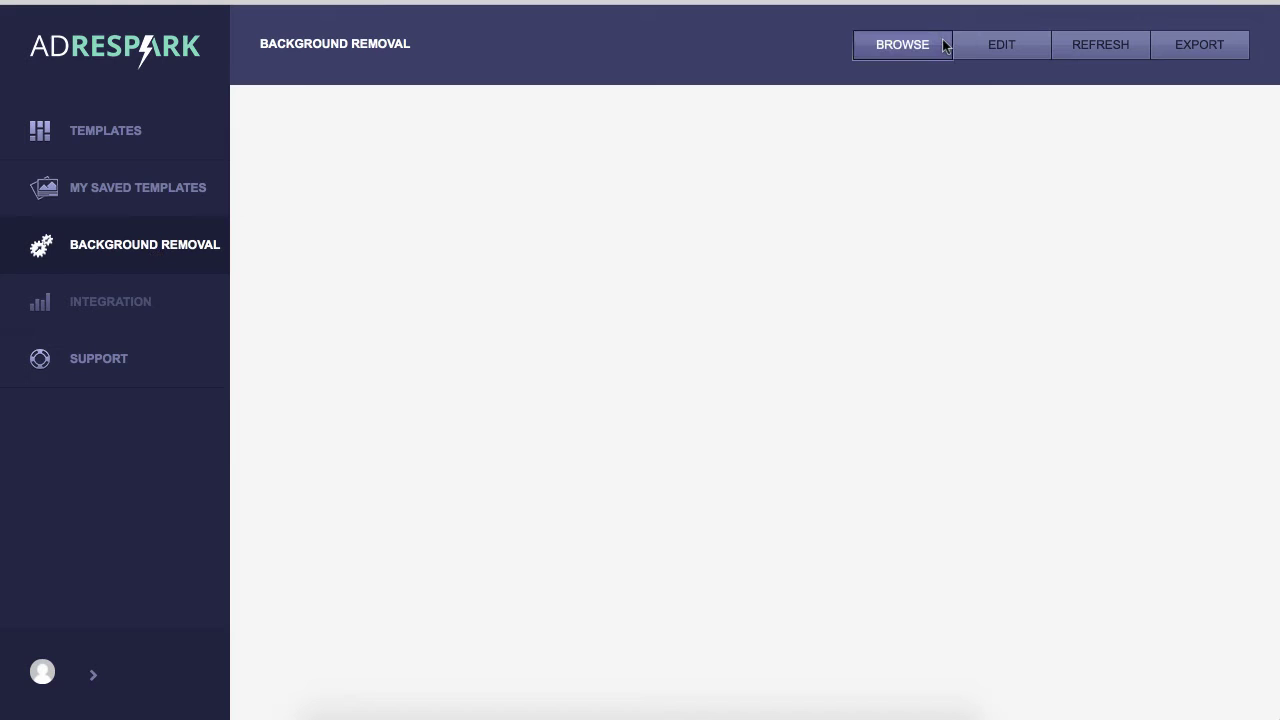
{"action": "scroll", "coordinate": [787, 310], "scroll_direction": "down", "scroll_amount": 10}
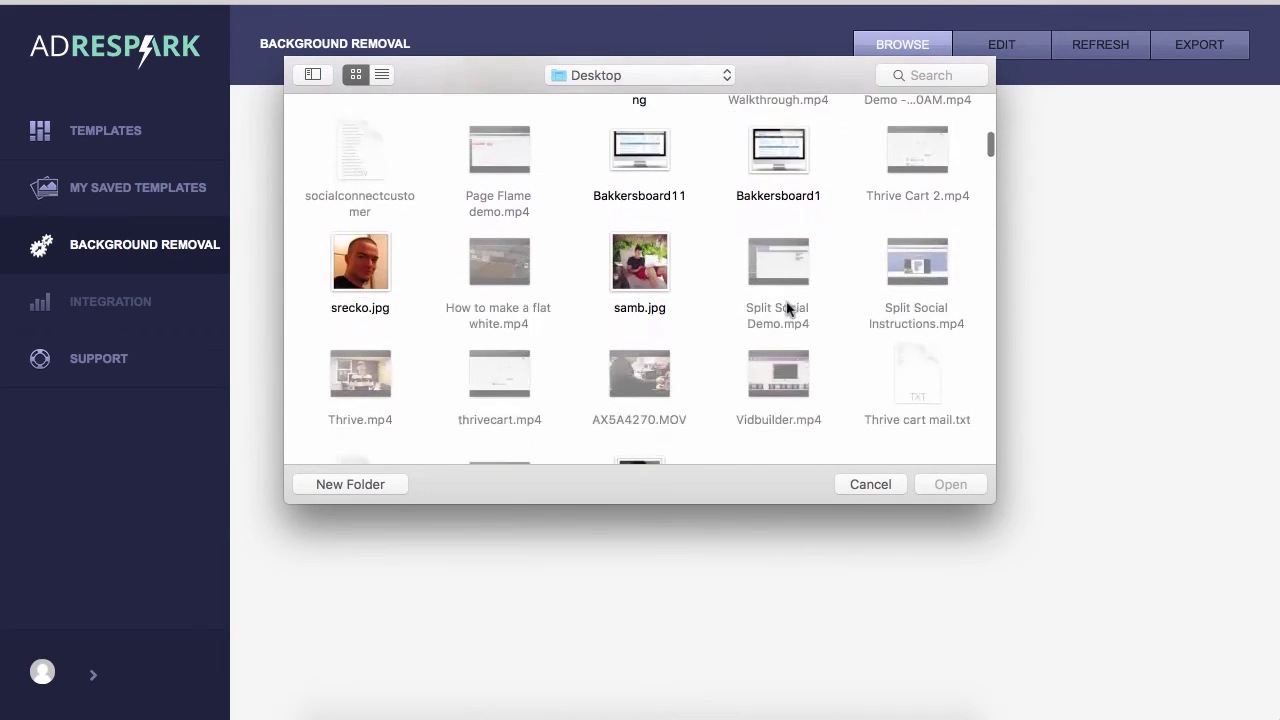
{"action": "left_click", "coordinate": [664, 350]}
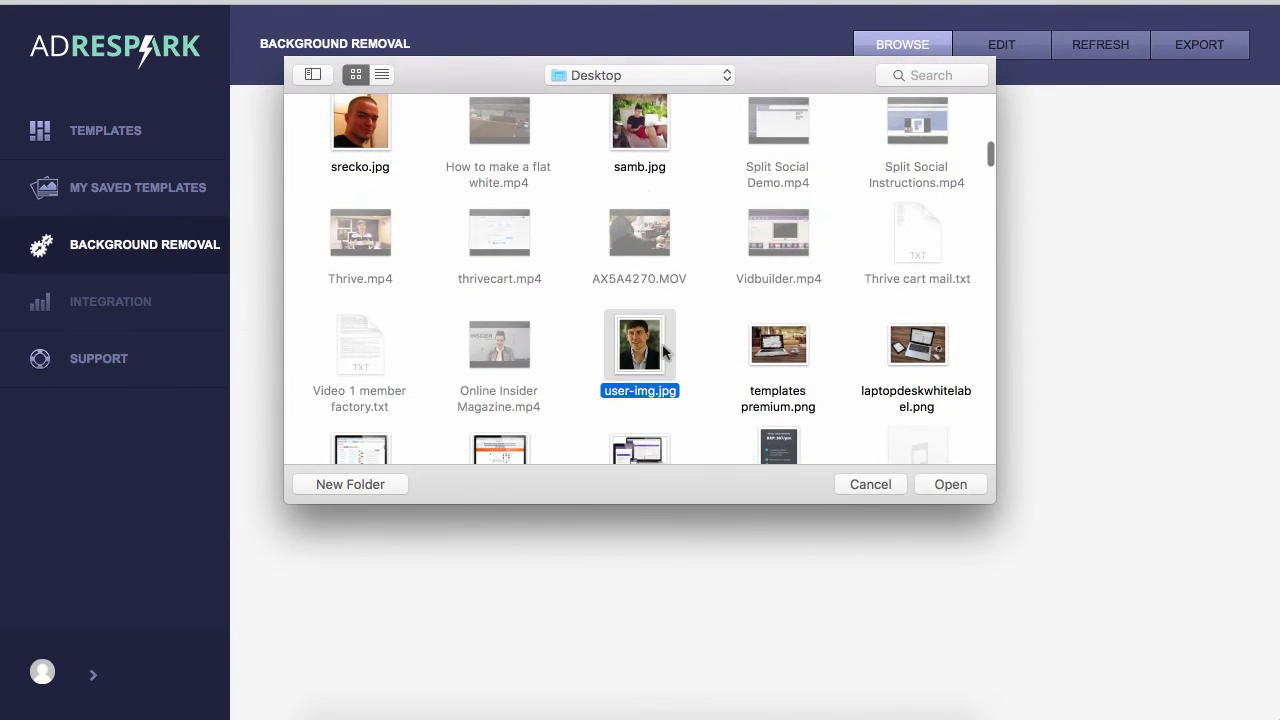
{"action": "left_click", "coordinate": [951, 485]}
Replace it with AX5A4058.JPG, open it in the cutout editor and mark the left background
{"action": "left_click", "coordinate": [920, 52]}
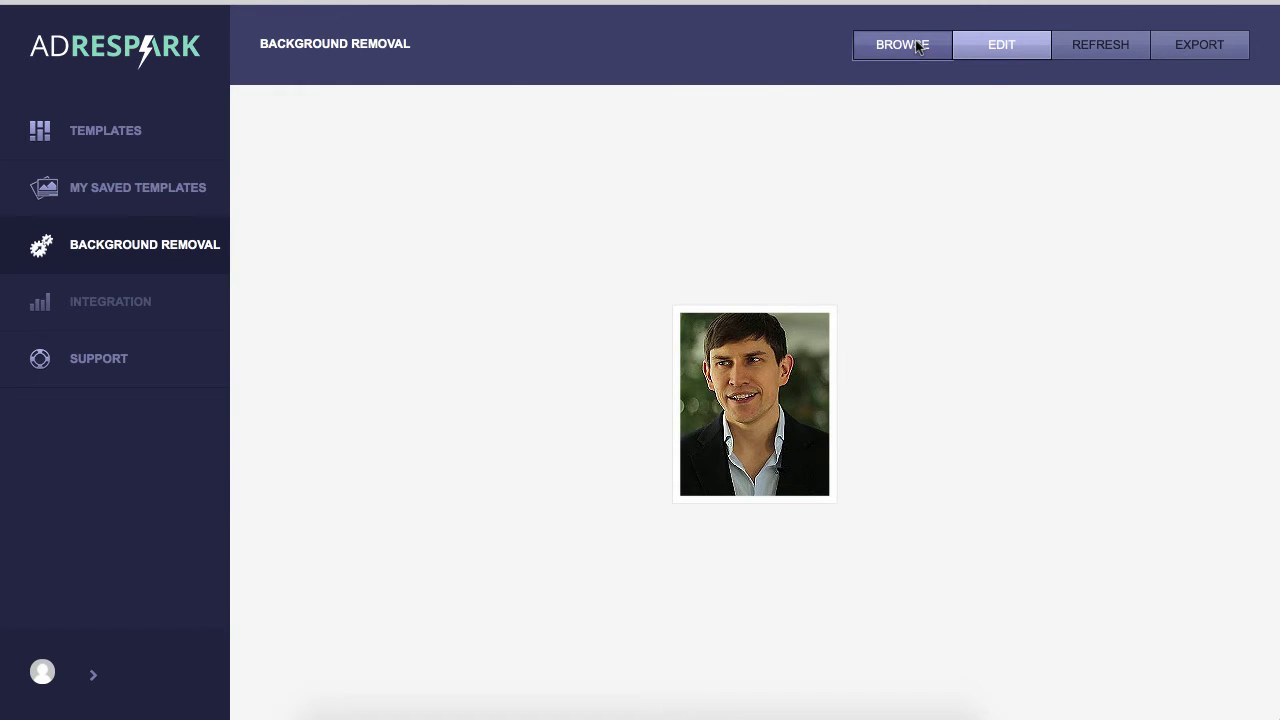
{"action": "scroll", "coordinate": [710, 345], "scroll_direction": "down", "scroll_amount": 10}
{"action": "scroll", "coordinate": [710, 345], "scroll_direction": "down", "scroll_amount": 15}
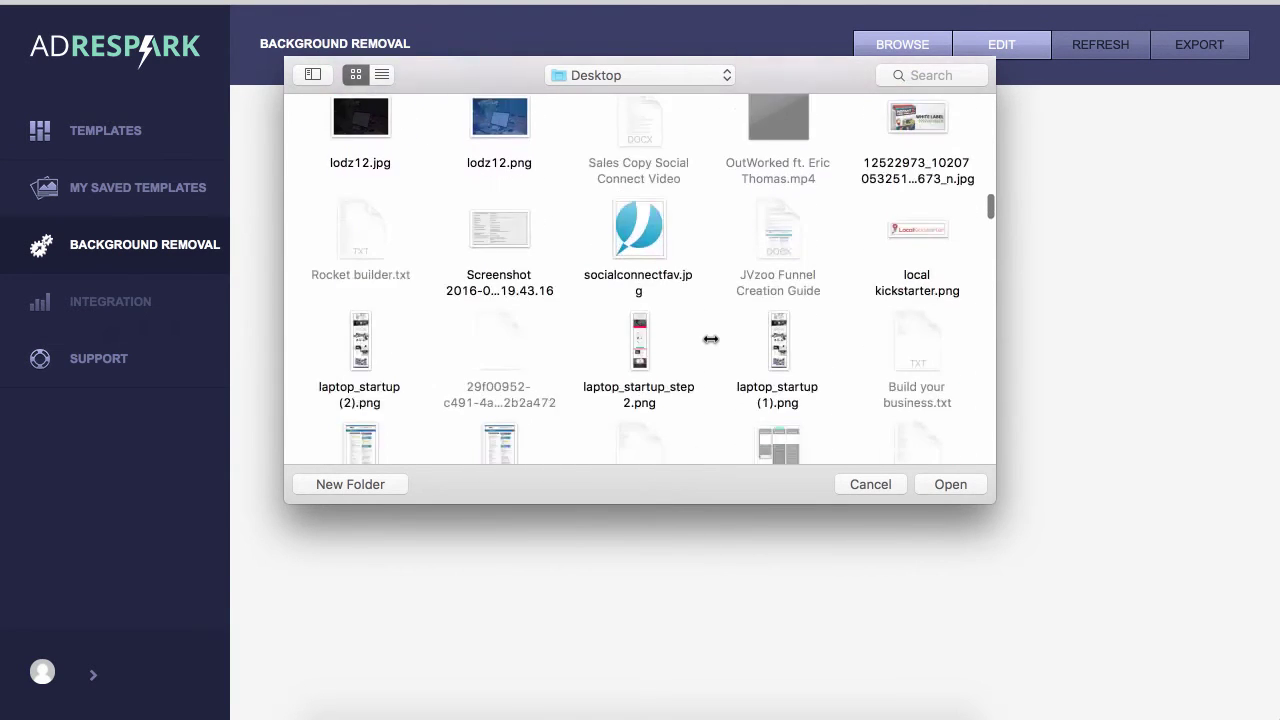
{"action": "scroll", "coordinate": [710, 340], "scroll_direction": "up", "scroll_amount": 3}
{"action": "scroll", "coordinate": [710, 340], "scroll_direction": "up", "scroll_amount": 1}
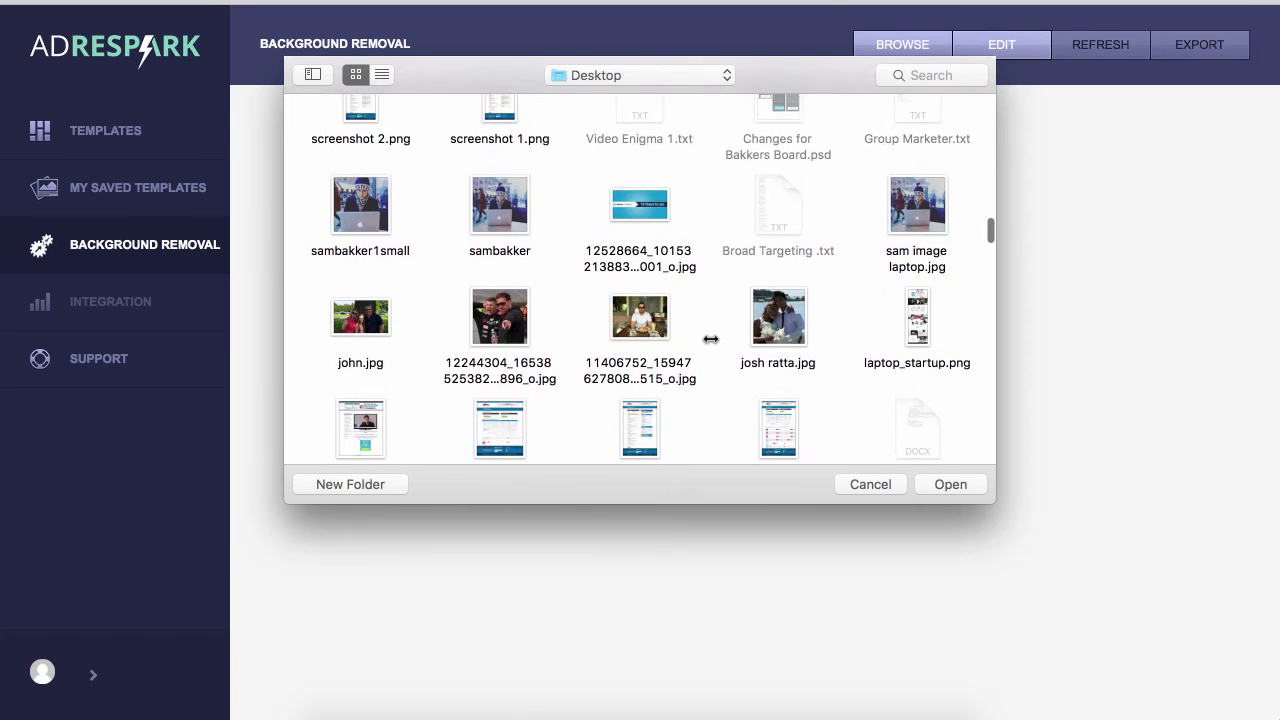
{"action": "scroll", "coordinate": [710, 339], "scroll_direction": "down", "scroll_amount": 12}
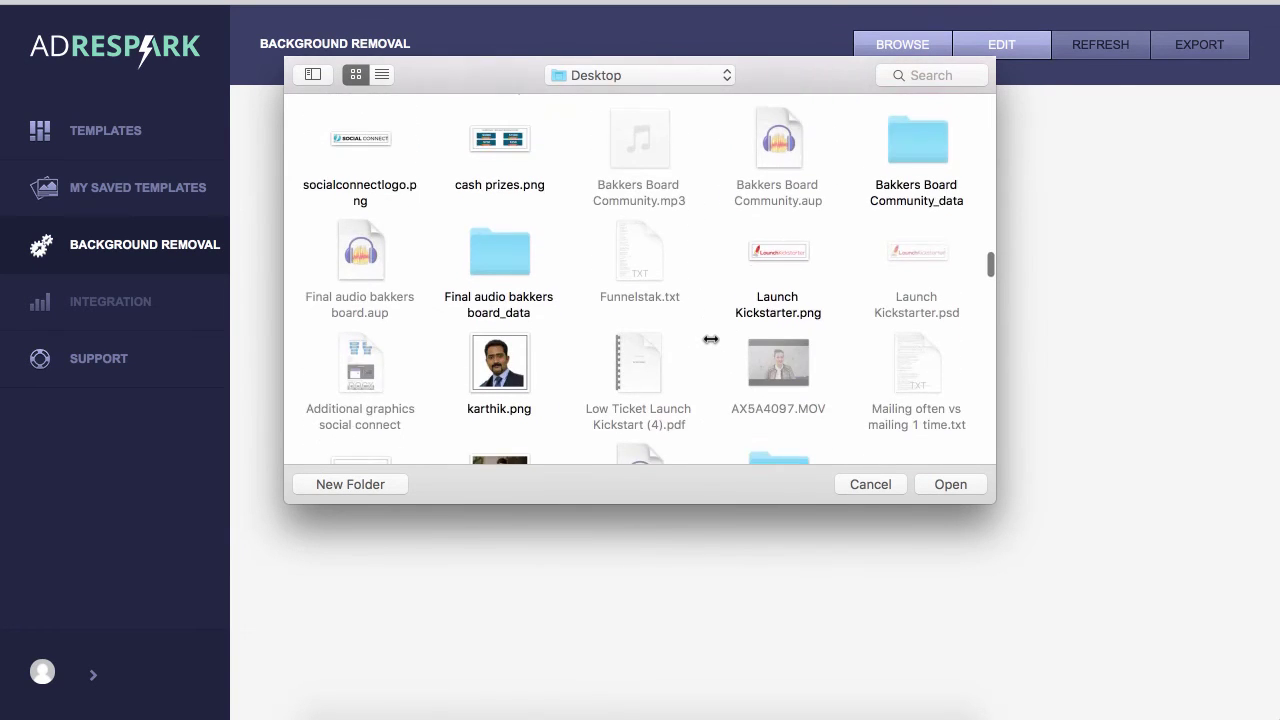
{"action": "scroll", "coordinate": [710, 339], "scroll_direction": "up", "scroll_amount": 2}
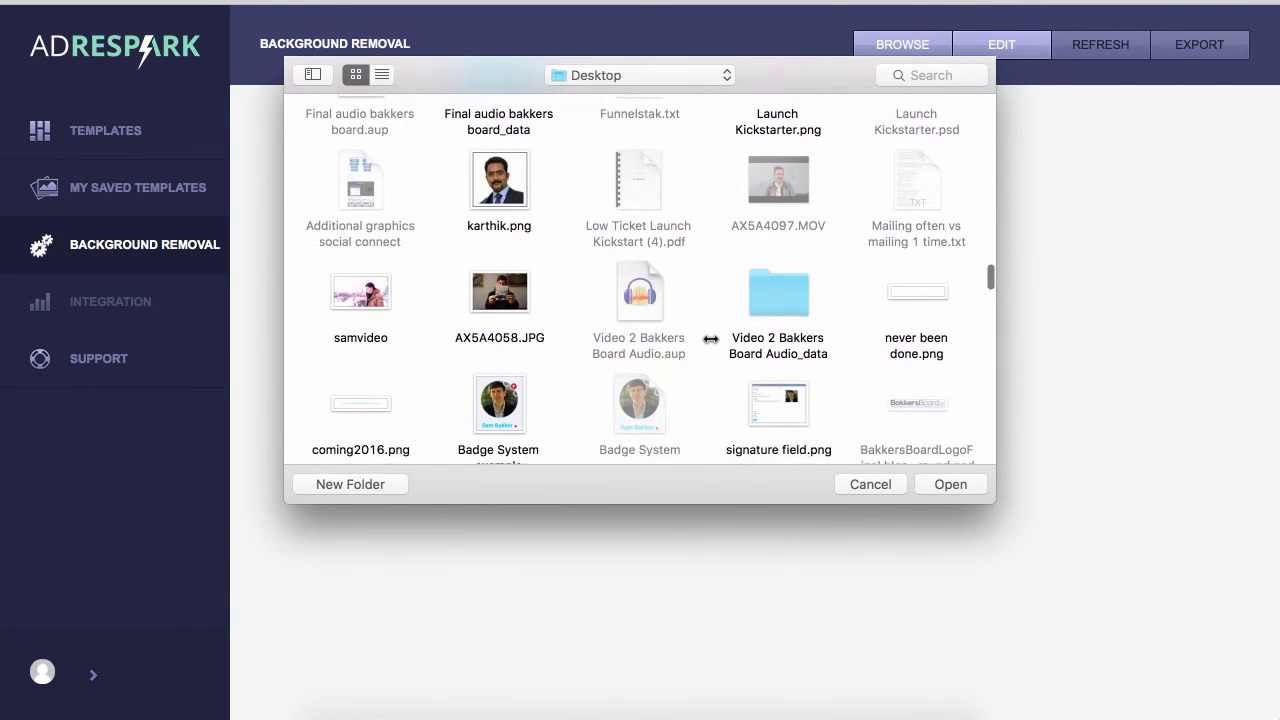
{"action": "scroll", "coordinate": [710, 339], "scroll_direction": "down", "scroll_amount": 8}
{"action": "scroll", "coordinate": [710, 339], "scroll_direction": "up", "scroll_amount": 7}
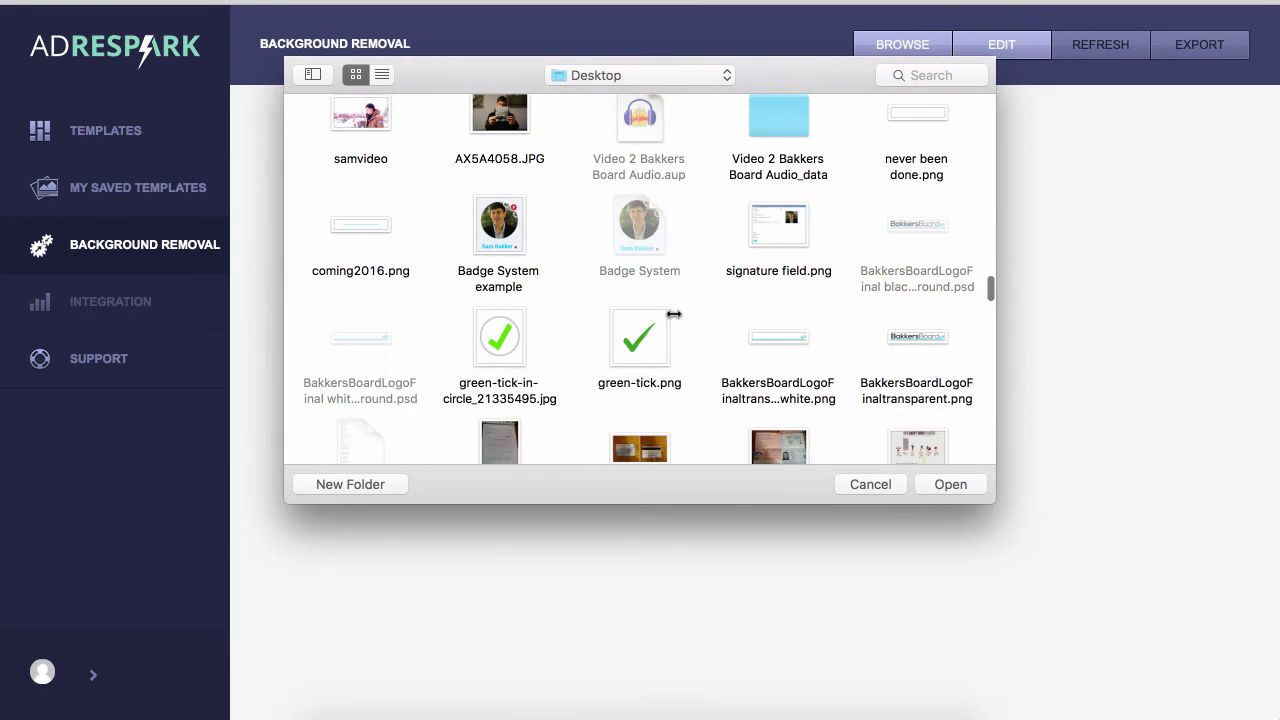
{"action": "left_click", "coordinate": [510, 125]}
{"action": "left_click", "coordinate": [950, 485]}
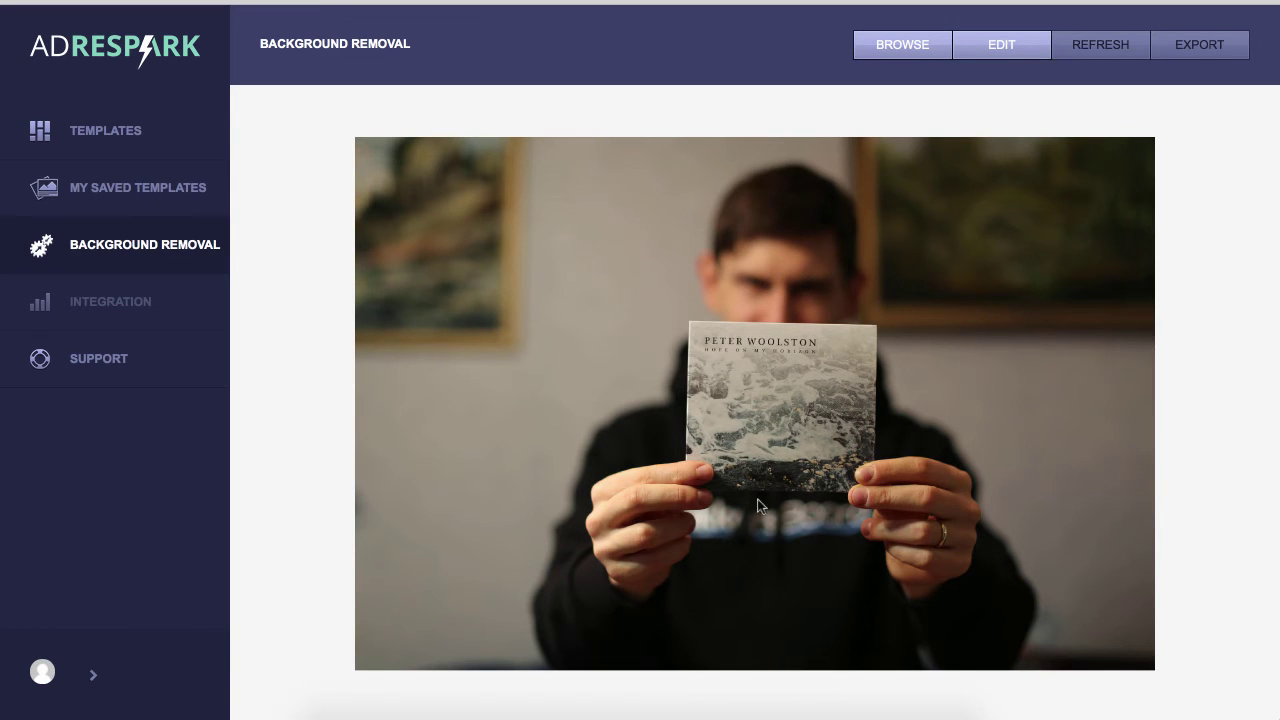
{"action": "left_click", "coordinate": [1030, 48]}
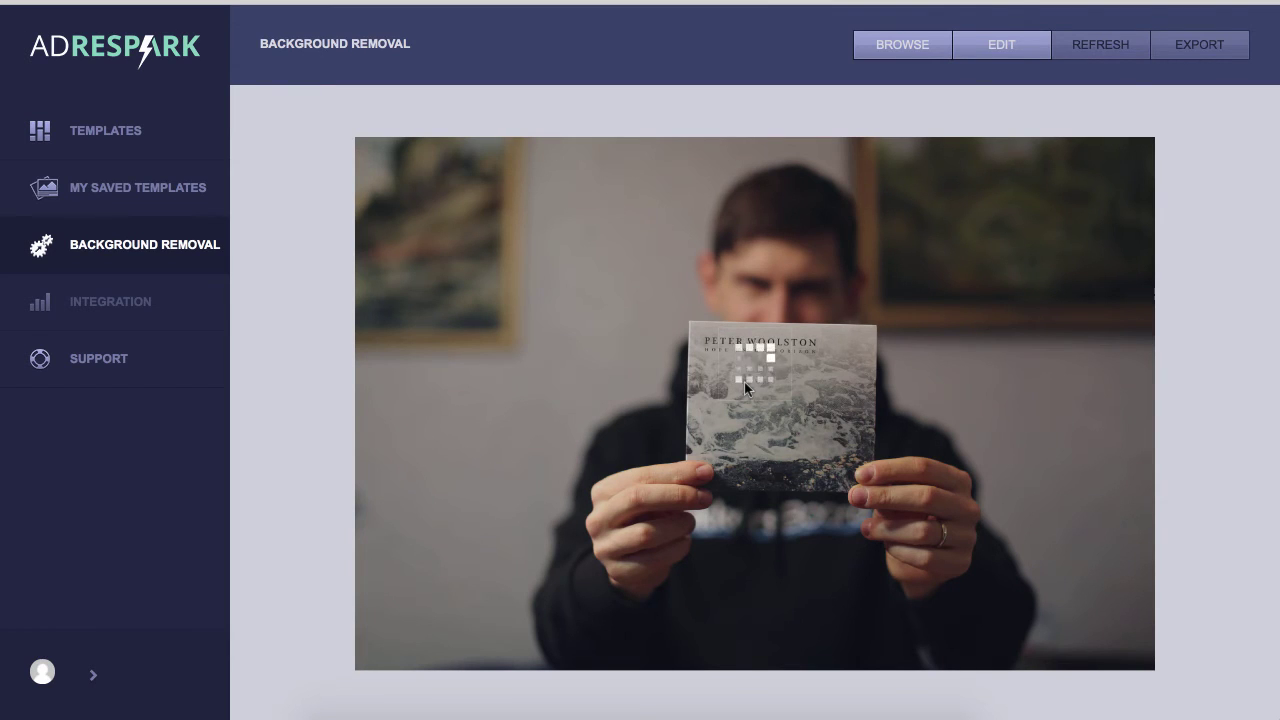
{"action": "left_click", "coordinate": [143, 264]}
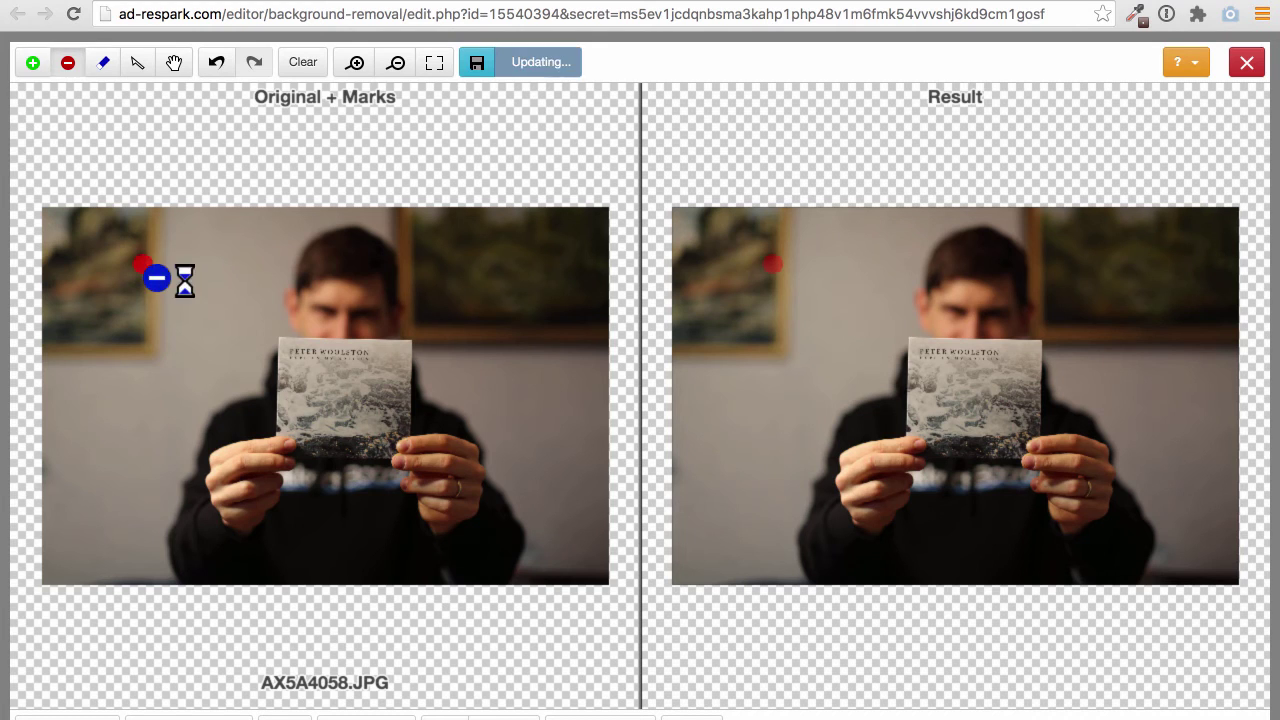
Mark the left, right and top background areas of the photo for removal
{"action": "left_click", "coordinate": [224, 268]}
{"action": "left_click", "coordinate": [113, 455]}
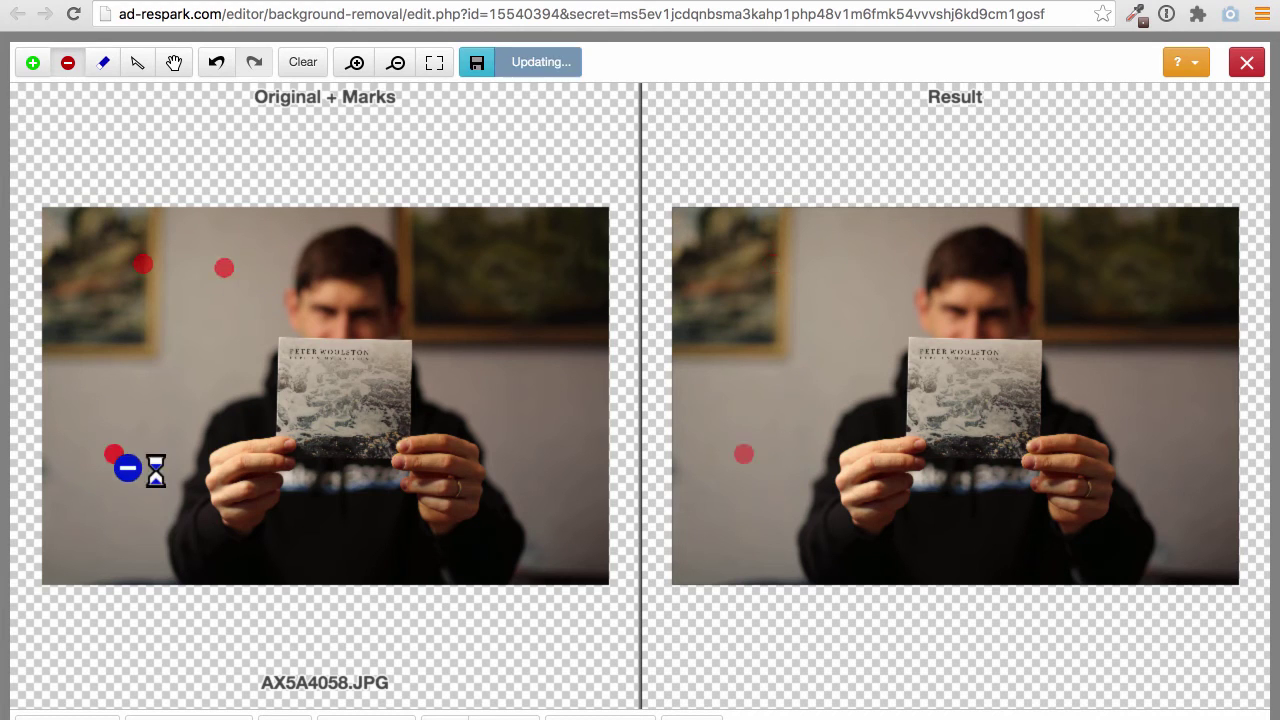
{"action": "left_click", "coordinate": [497, 270]}
{"action": "left_click", "coordinate": [519, 390]}
{"action": "left_click", "coordinate": [562, 483]}
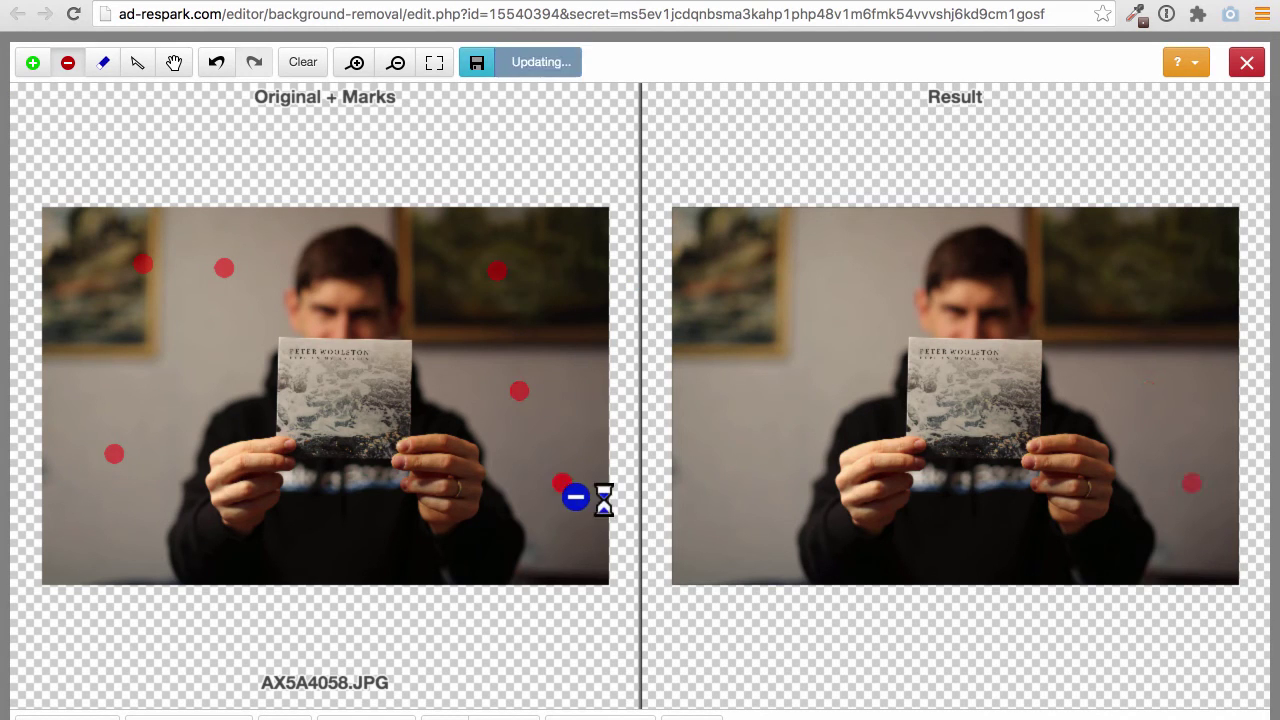
{"action": "left_click", "coordinate": [297, 206]}
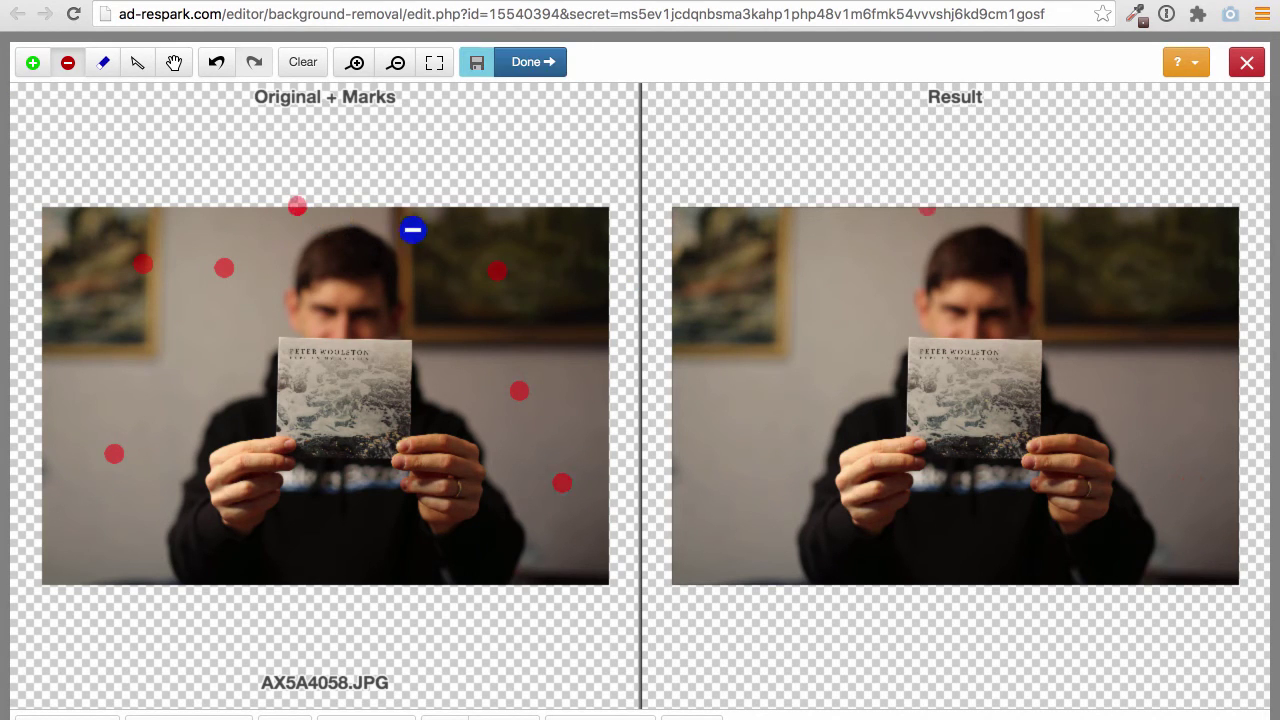
{"action": "left_click", "coordinate": [390, 209]}
Switch to keep marks and mark the man's head, face, card and hand
{"action": "left_click", "coordinate": [32, 62]}
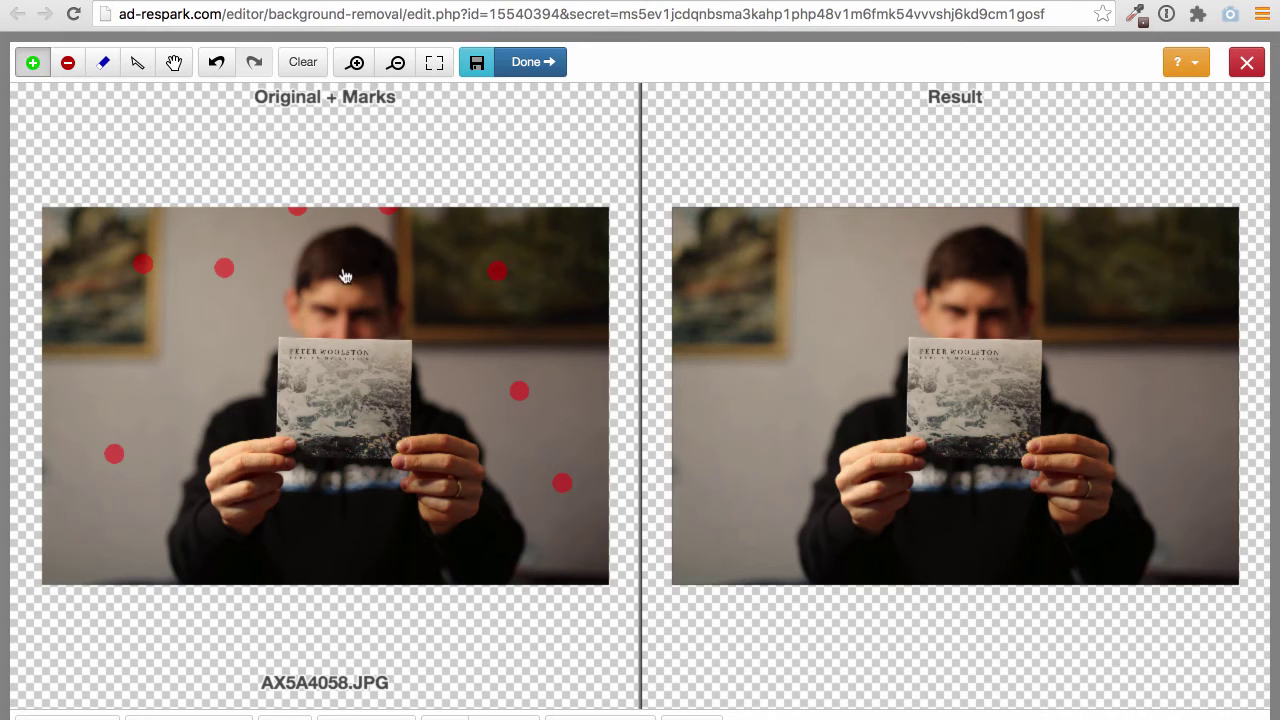
{"action": "left_click", "coordinate": [350, 250]}
{"action": "left_click", "coordinate": [340, 288]}
{"action": "left_click", "coordinate": [348, 347]}
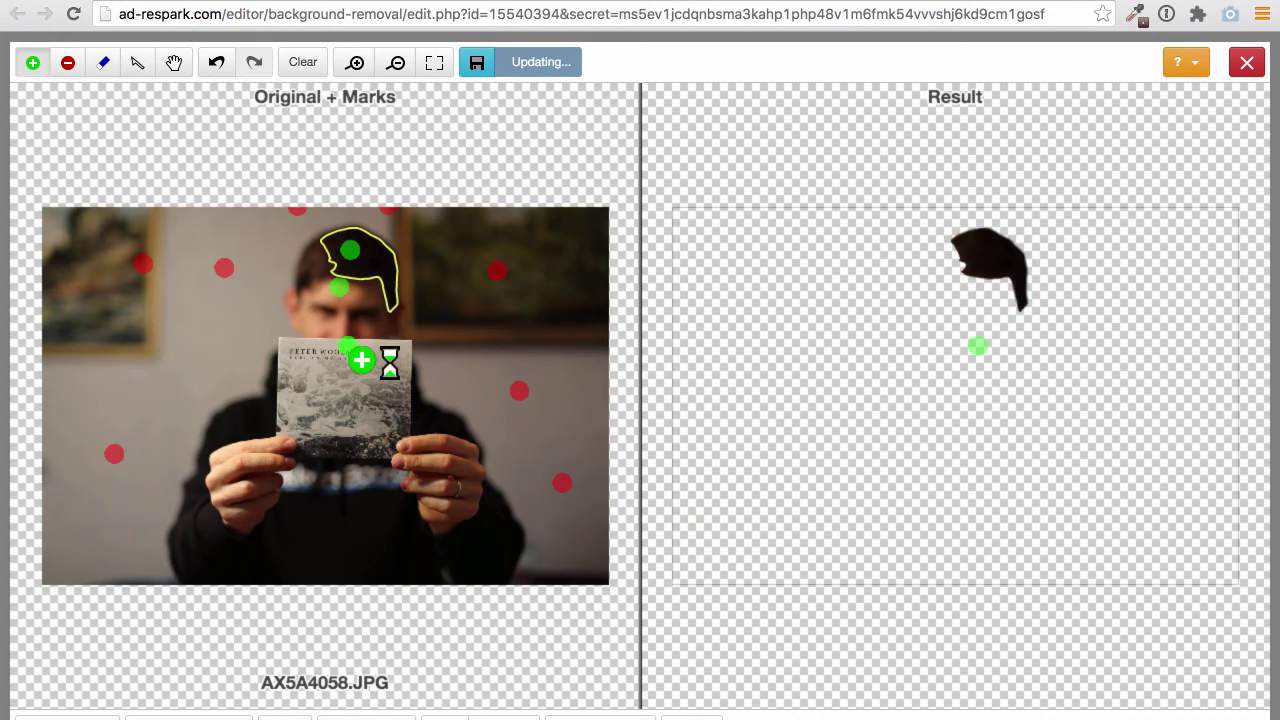
{"action": "left_click", "coordinate": [398, 397]}
{"action": "left_click", "coordinate": [438, 443]}
{"action": "left_click", "coordinate": [474, 514]}
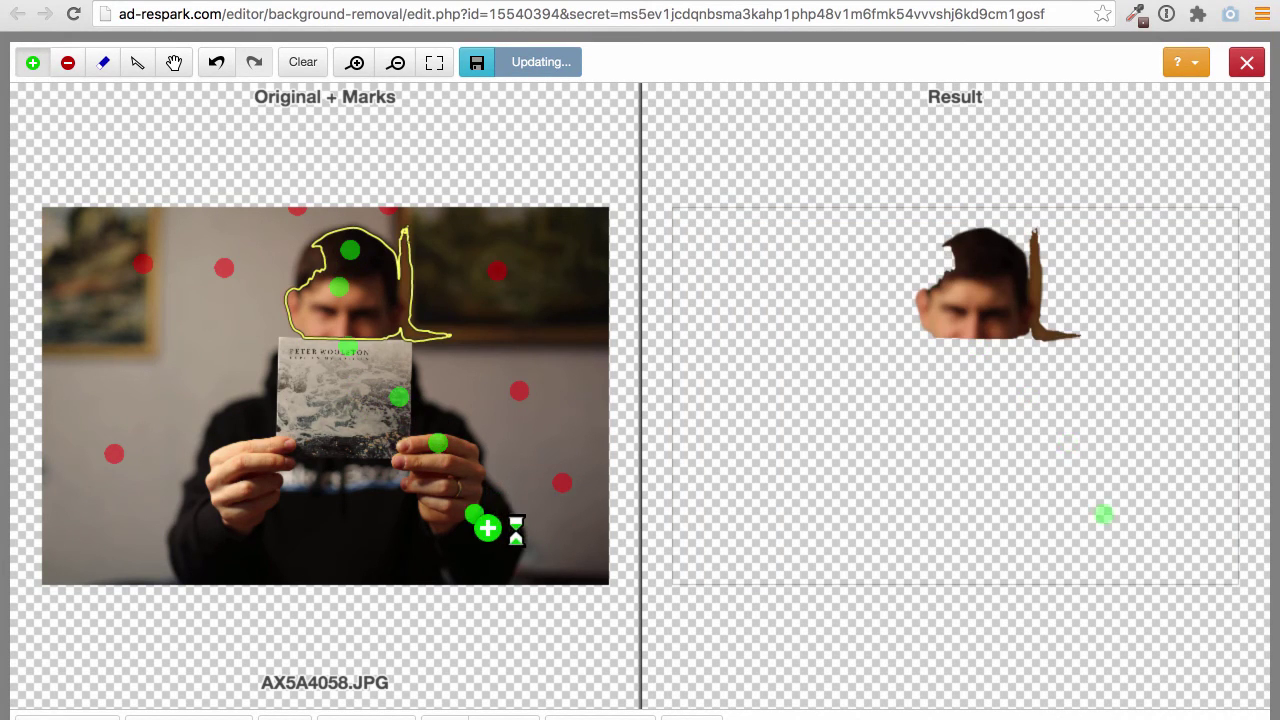
Add keep marks on the lower torso, arm and sides of the head
{"action": "left_click", "coordinate": [415, 528]}
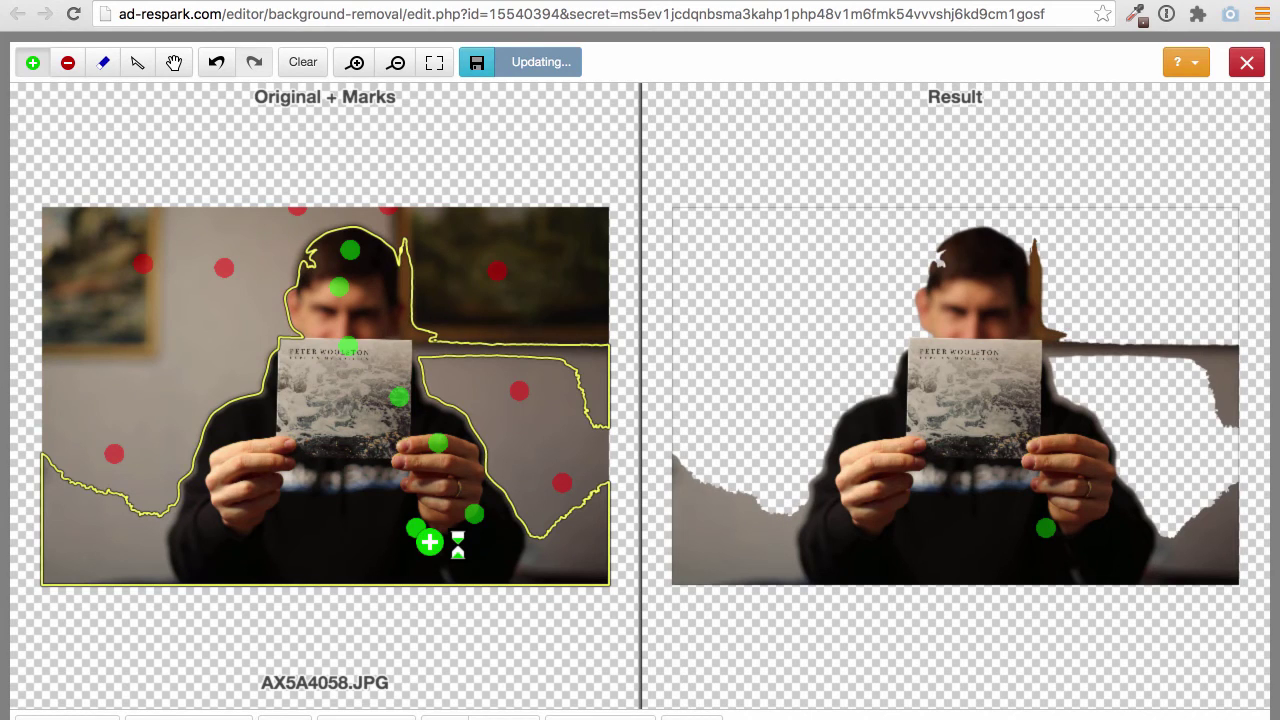
{"action": "left_click", "coordinate": [312, 521]}
{"action": "left_click", "coordinate": [232, 522]}
{"action": "left_click", "coordinate": [232, 440]}
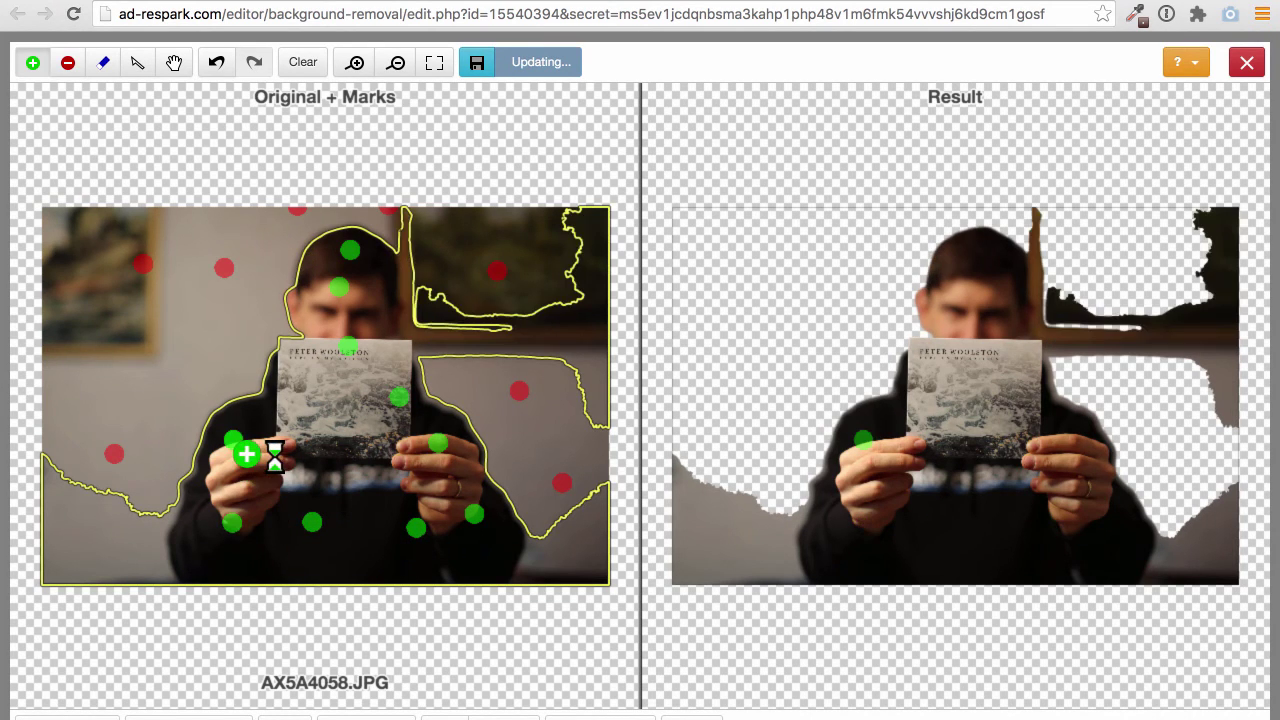
{"action": "left_click", "coordinate": [292, 288]}
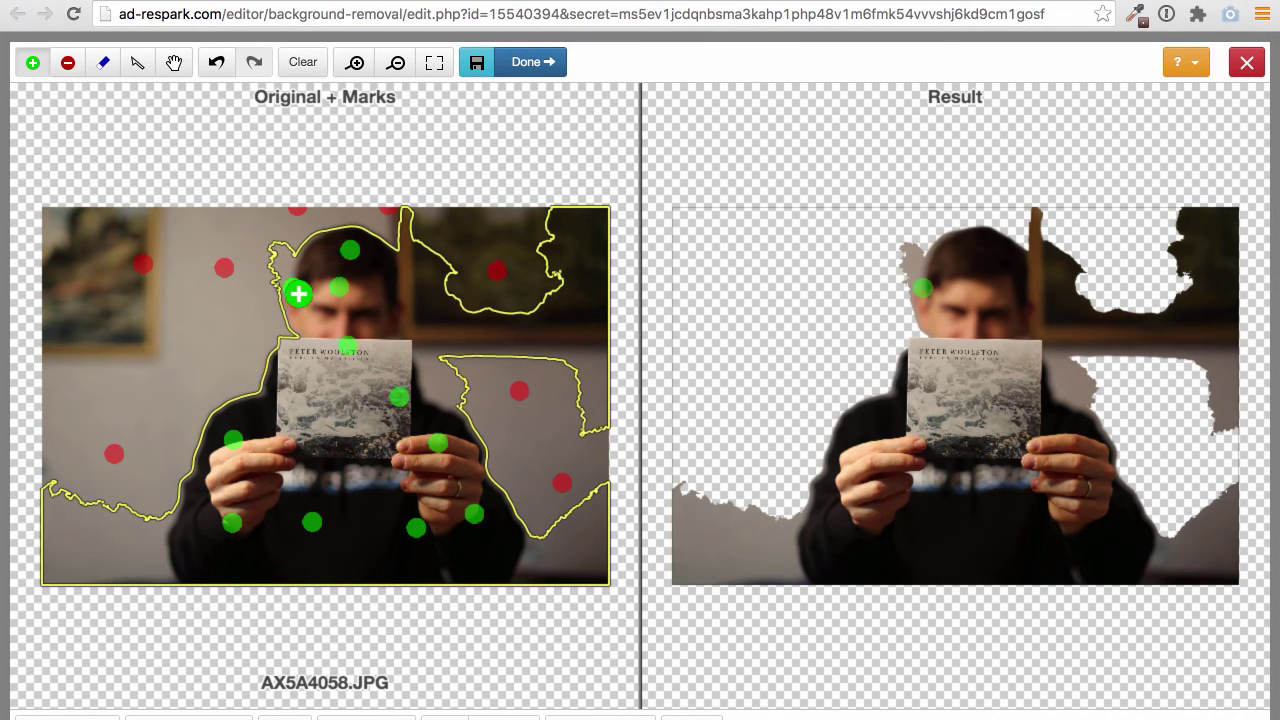
{"action": "left_click", "coordinate": [312, 289]}
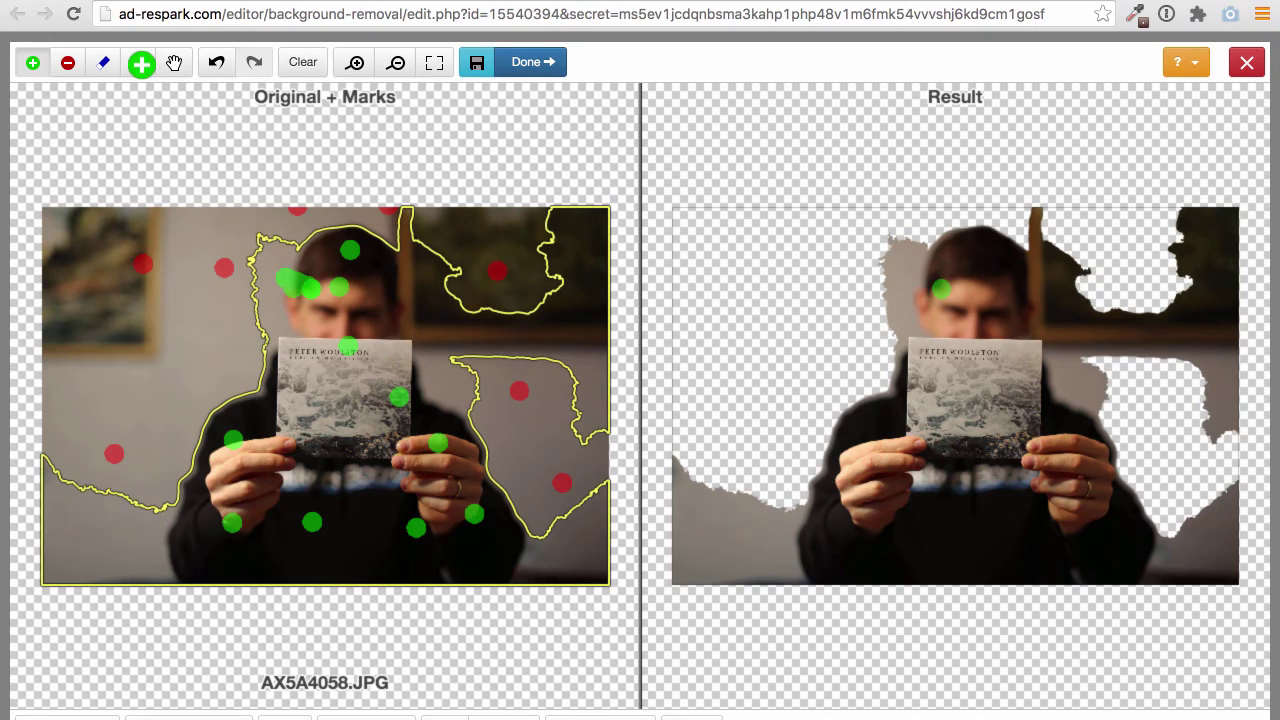
Clear all existing marks and mark the man's head, chest, CD and right hand to keep
{"action": "left_click", "coordinate": [302, 62]}
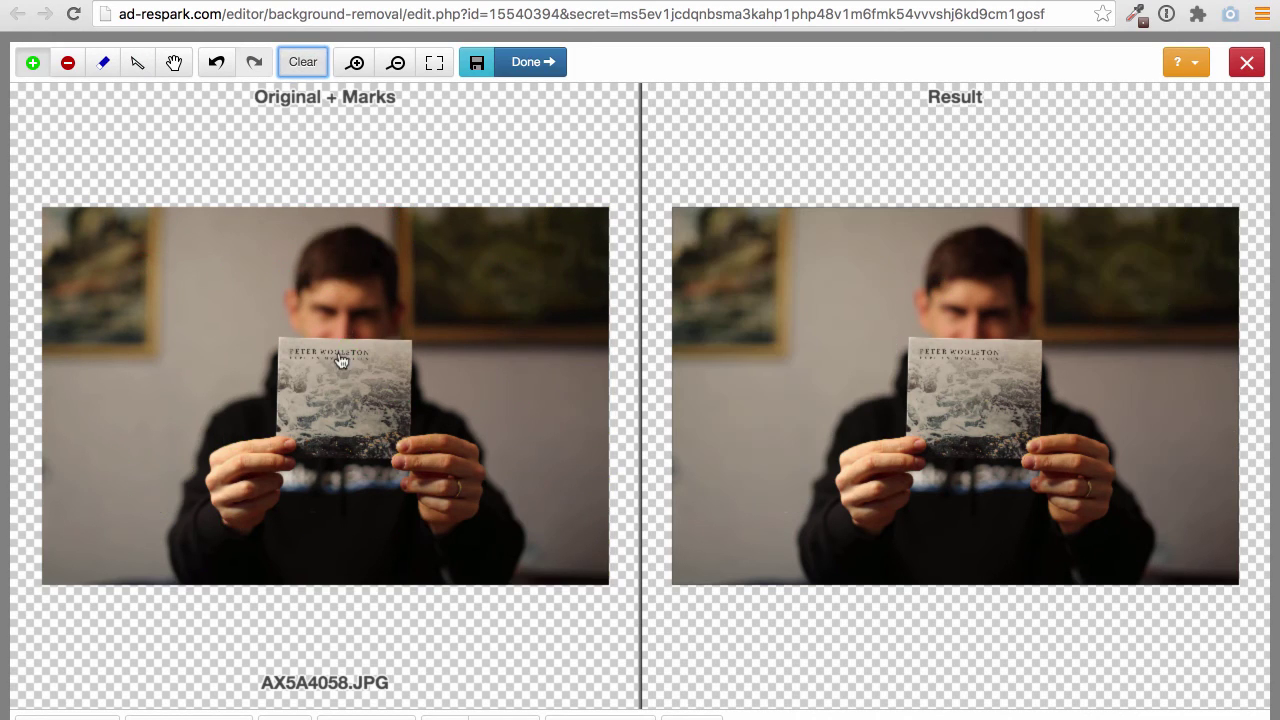
{"action": "left_click", "coordinate": [32, 62]}
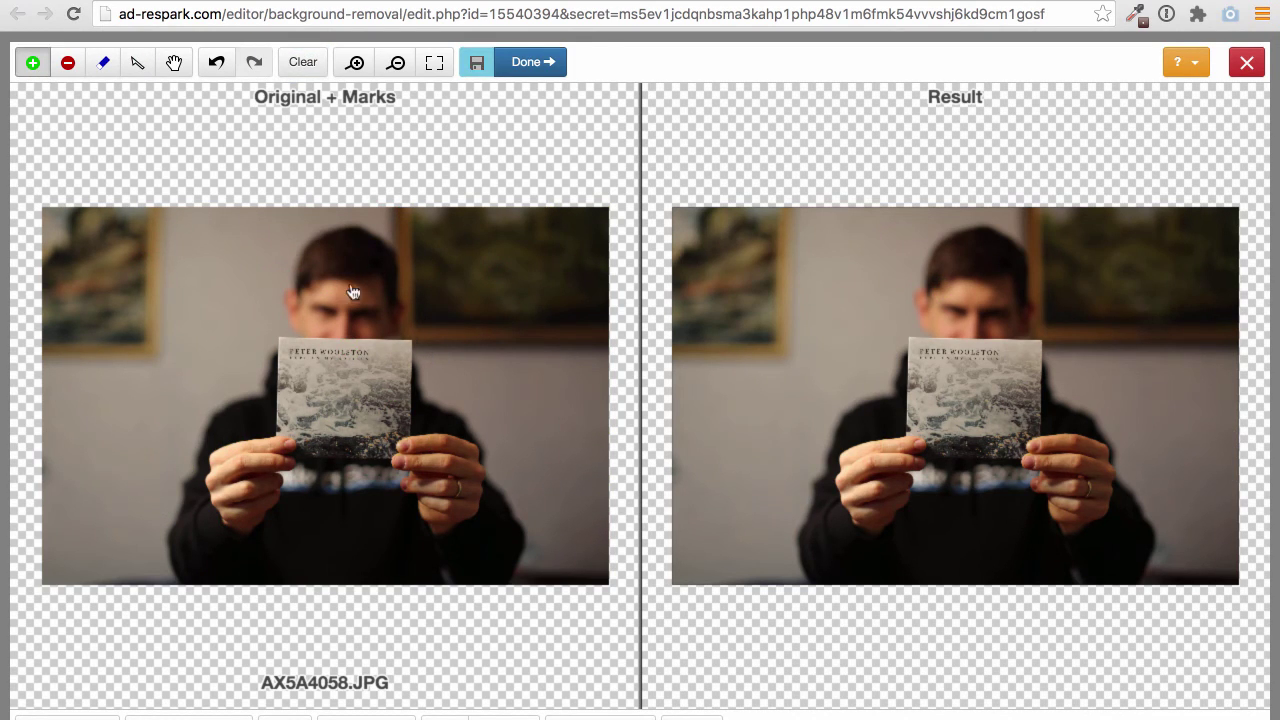
{"action": "left_click", "coordinate": [344, 267]}
{"action": "left_click", "coordinate": [344, 315]}
{"action": "left_click", "coordinate": [344, 376]}
{"action": "left_click", "coordinate": [401, 441]}
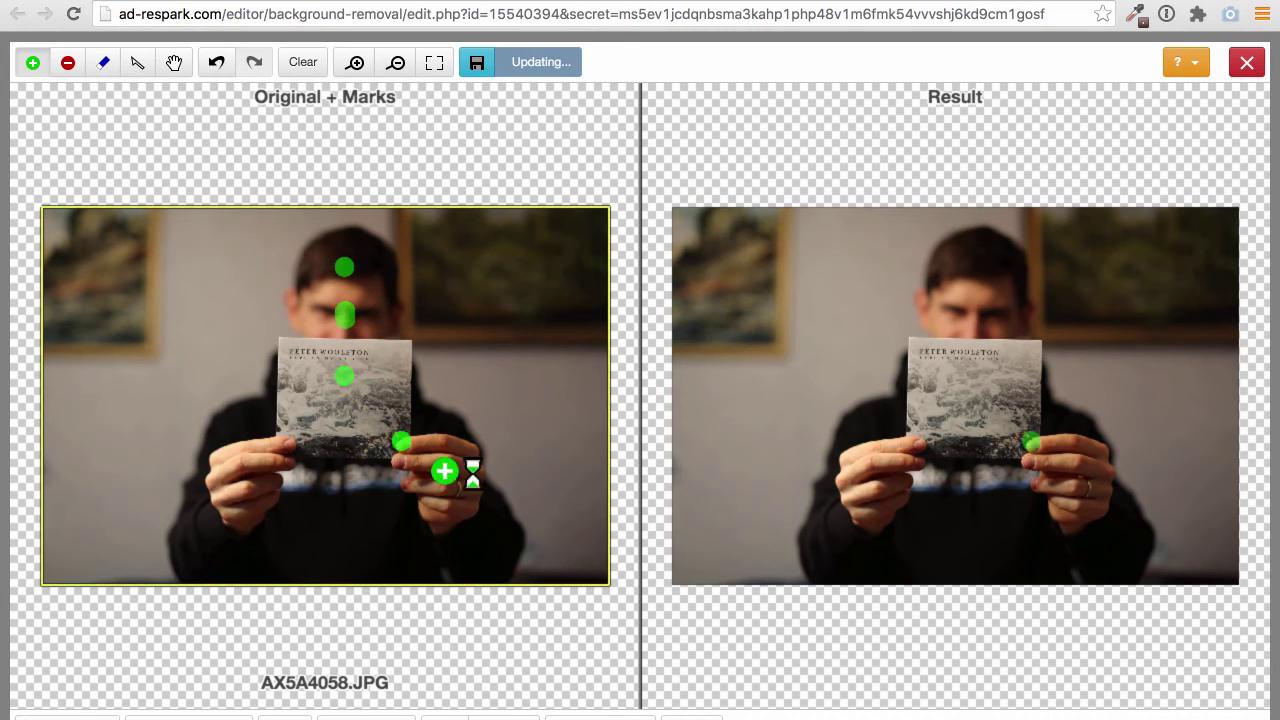
{"action": "left_click", "coordinate": [453, 478]}
Mark the CD's left side, left hand and the man's lower body to keep
{"action": "left_click", "coordinate": [284, 412]}
{"action": "left_click", "coordinate": [247, 463]}
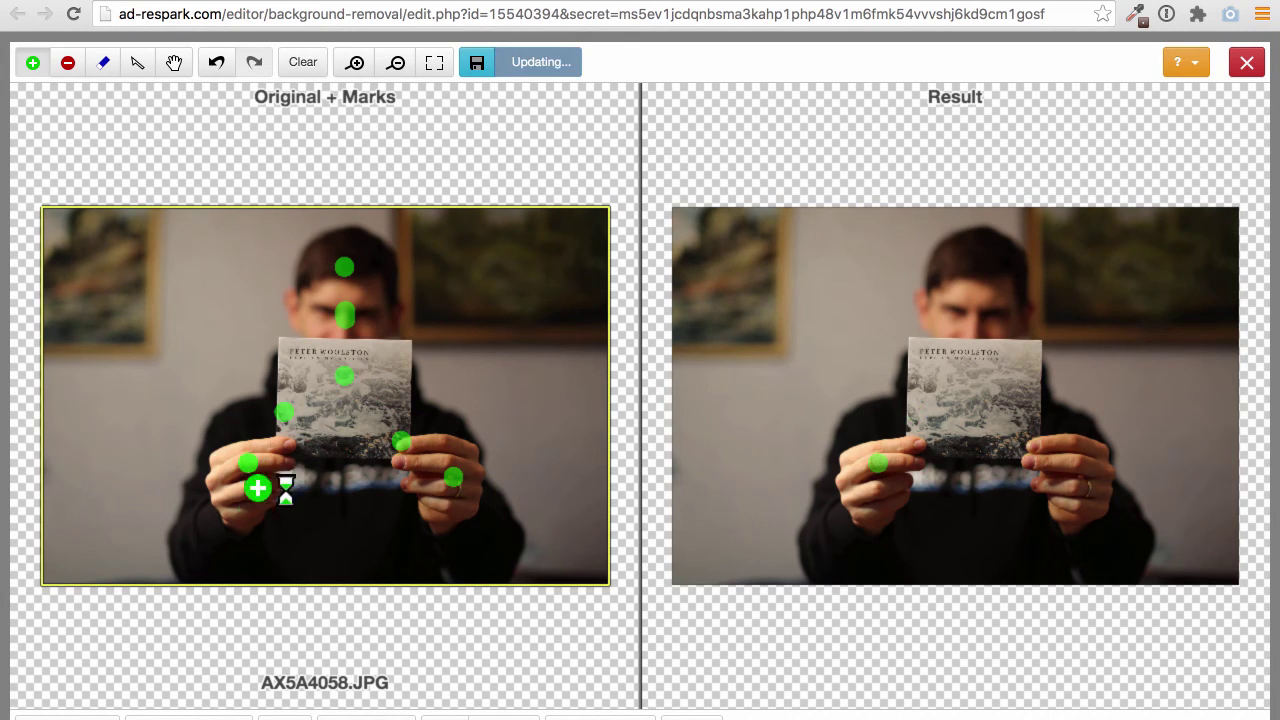
{"action": "left_click", "coordinate": [217, 535]}
{"action": "left_click", "coordinate": [320, 543]}
{"action": "left_click", "coordinate": [403, 550]}
{"action": "left_click", "coordinate": [449, 533]}
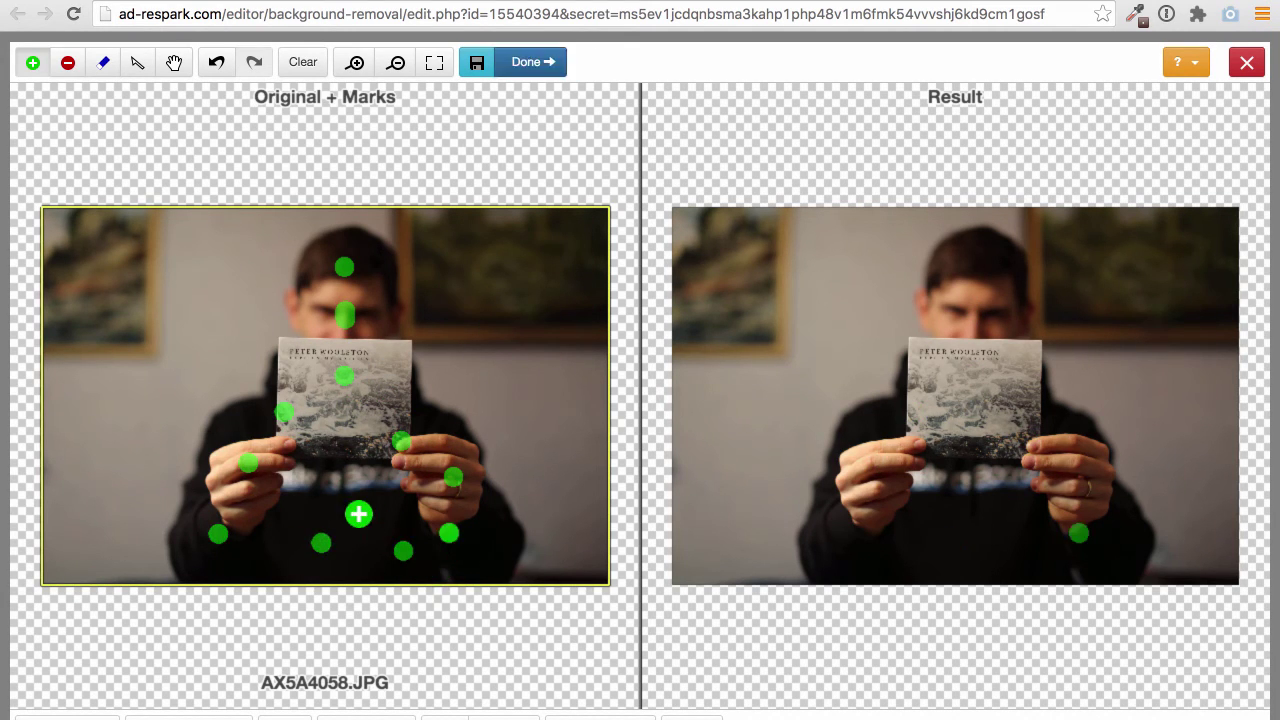
{"action": "left_click", "coordinate": [344, 500]}
{"action": "left_click", "coordinate": [332, 460]}
{"action": "left_click", "coordinate": [332, 418]}
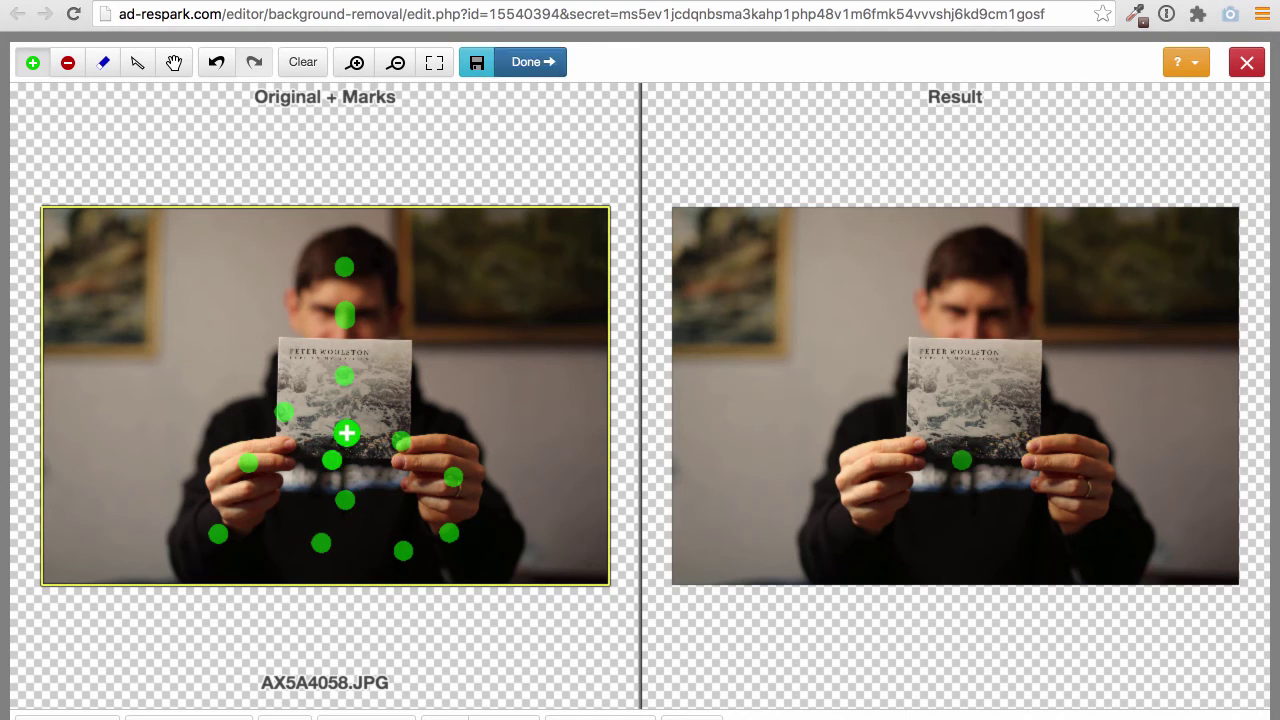
Mark the background left of the man, top to bottom, for removal
{"action": "left_click", "coordinate": [67, 62]}
{"action": "left_click", "coordinate": [271, 245]}
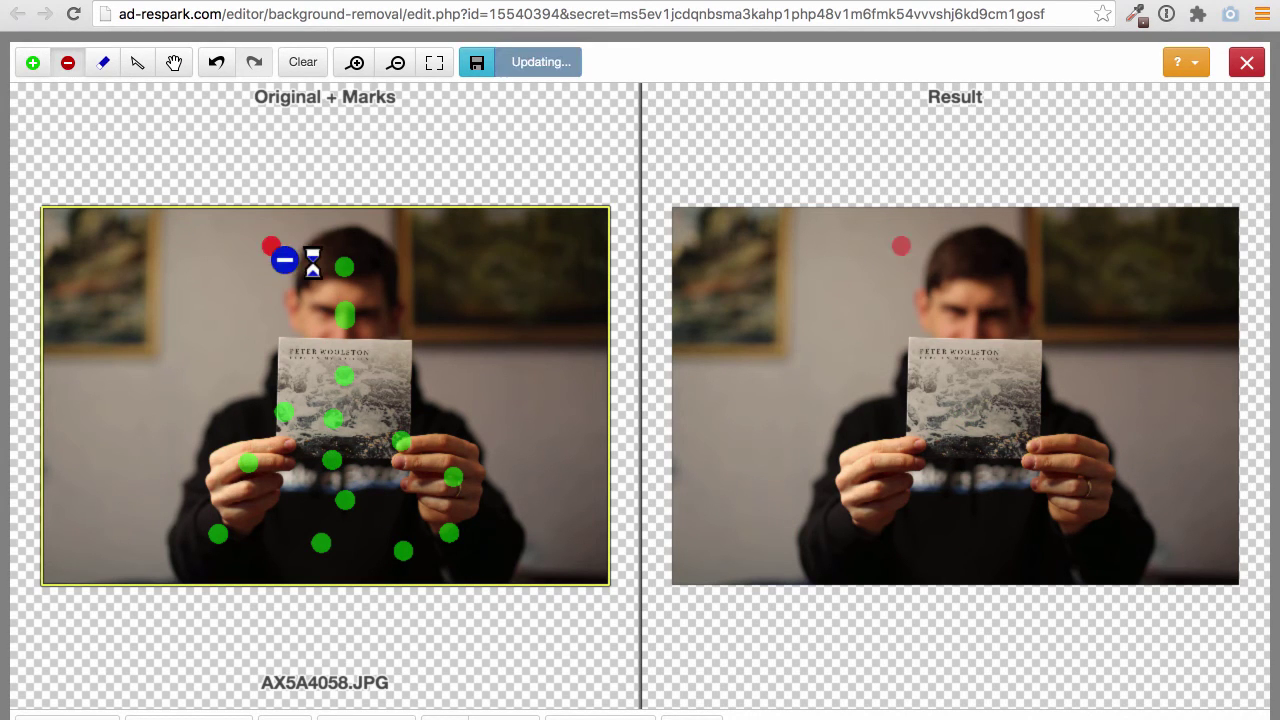
{"action": "left_click", "coordinate": [256, 289]}
{"action": "left_click", "coordinate": [245, 330]}
{"action": "left_click", "coordinate": [211, 357]}
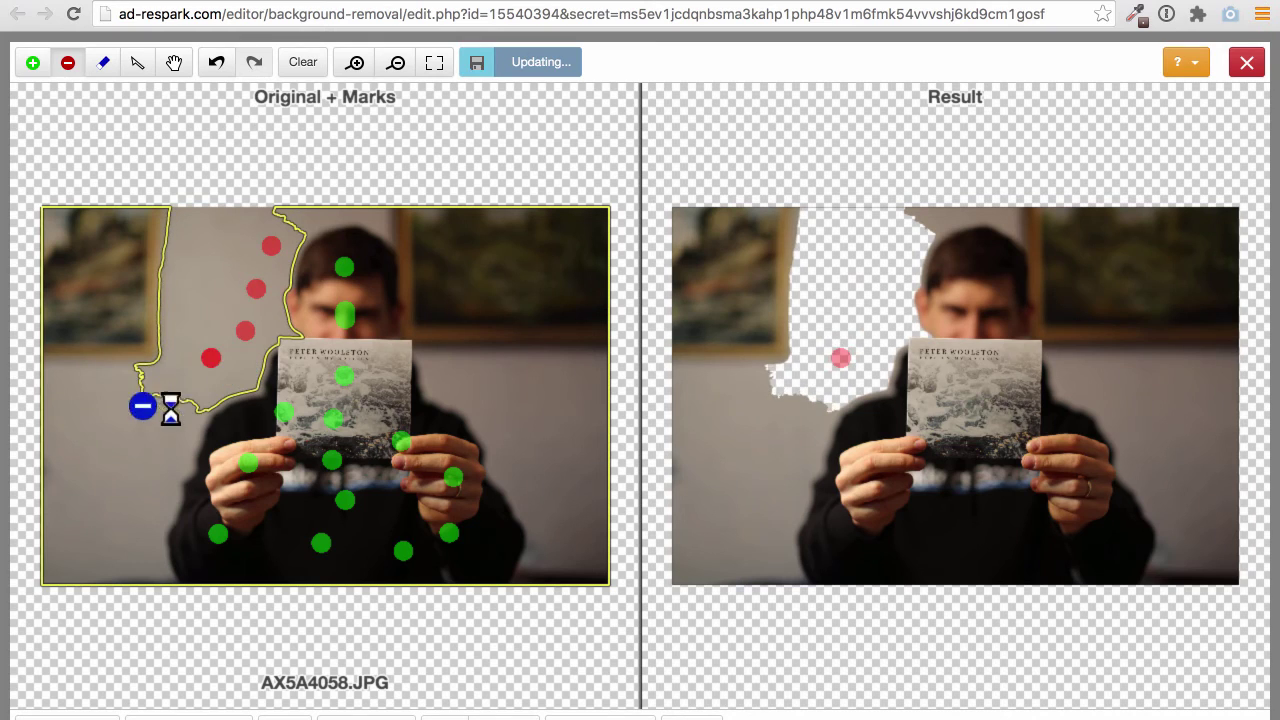
{"action": "left_click", "coordinate": [111, 411]}
{"action": "left_click", "coordinate": [103, 492]}
{"action": "left_click", "coordinate": [119, 546]}
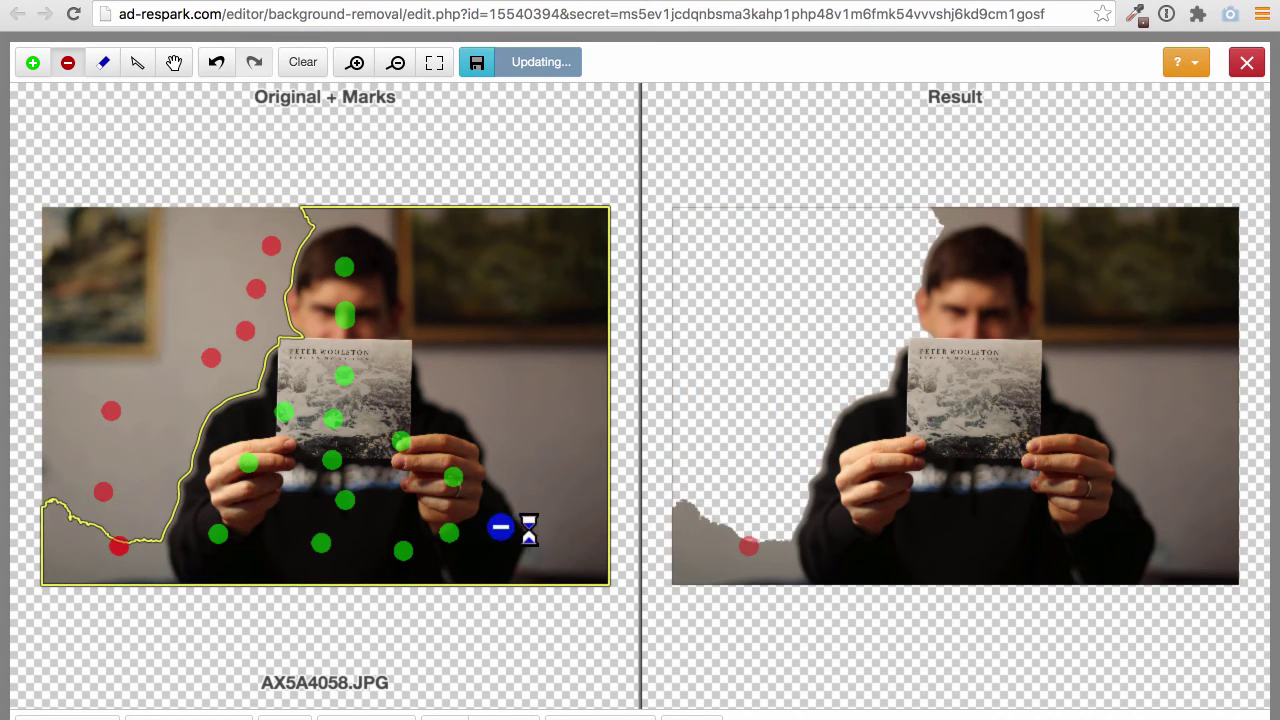
Mark the background right of the man, down to the bottom-right corner, for removal
{"action": "left_click", "coordinate": [478, 347]}
{"action": "left_click", "coordinate": [413, 221]}
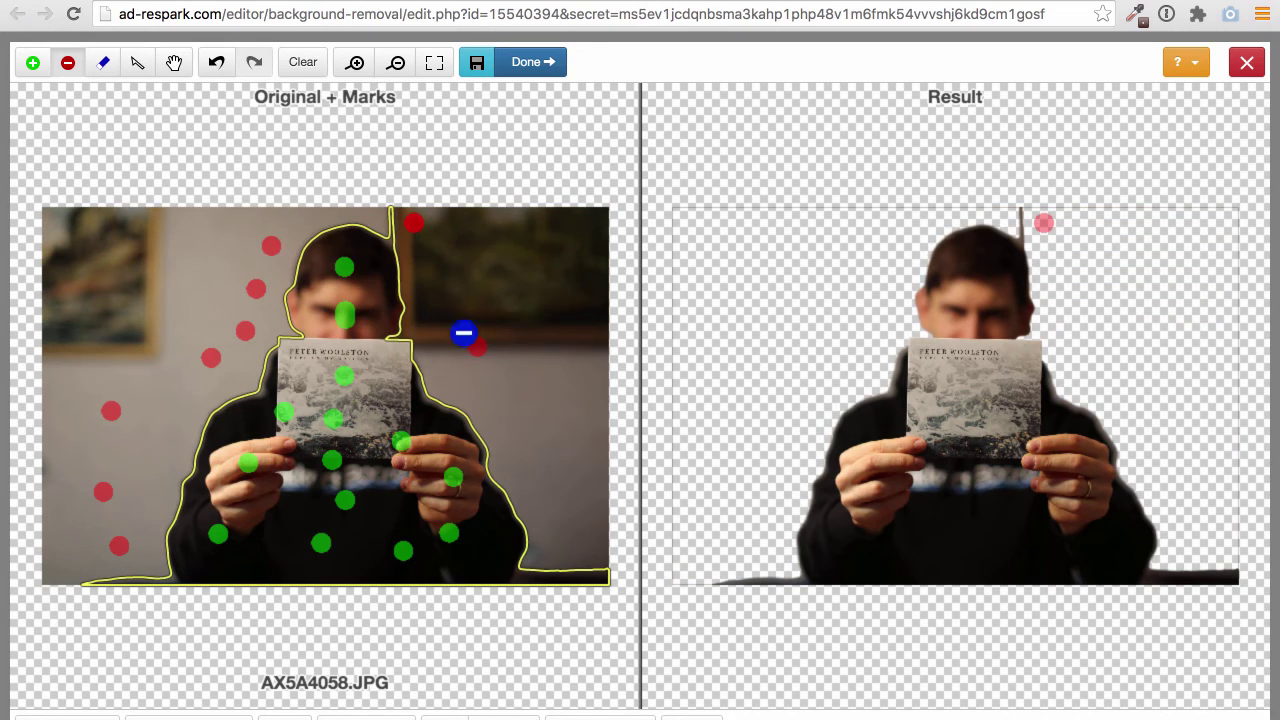
{"action": "left_click", "coordinate": [388, 211]}
{"action": "left_click", "coordinate": [427, 314]}
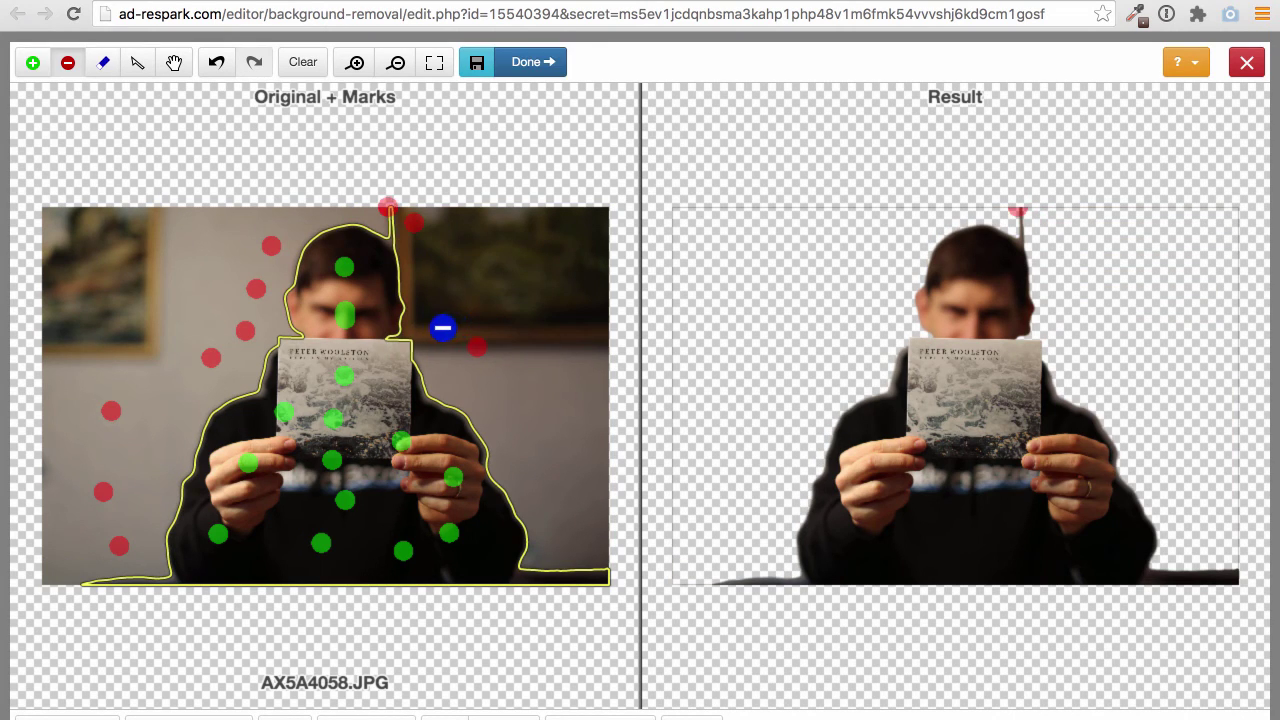
{"action": "left_click", "coordinate": [452, 365]}
{"action": "left_click", "coordinate": [491, 418]}
{"action": "left_click", "coordinate": [523, 472]}
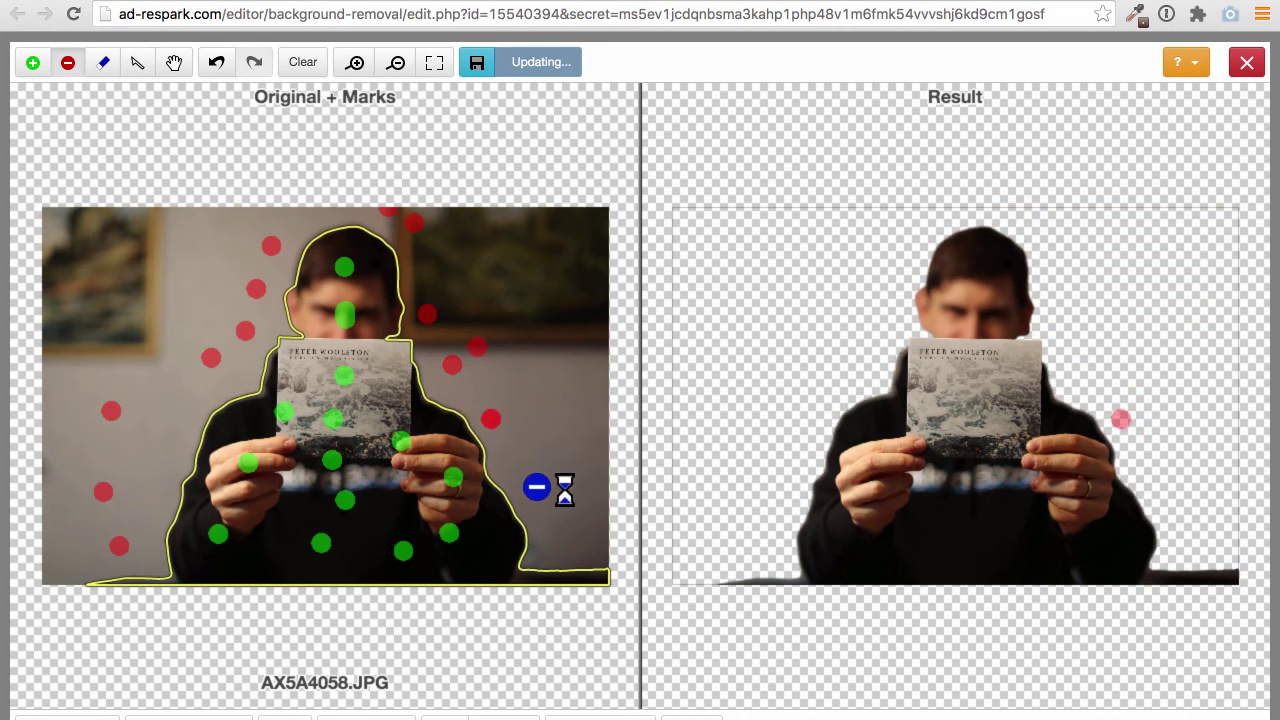
{"action": "left_click", "coordinate": [558, 553]}
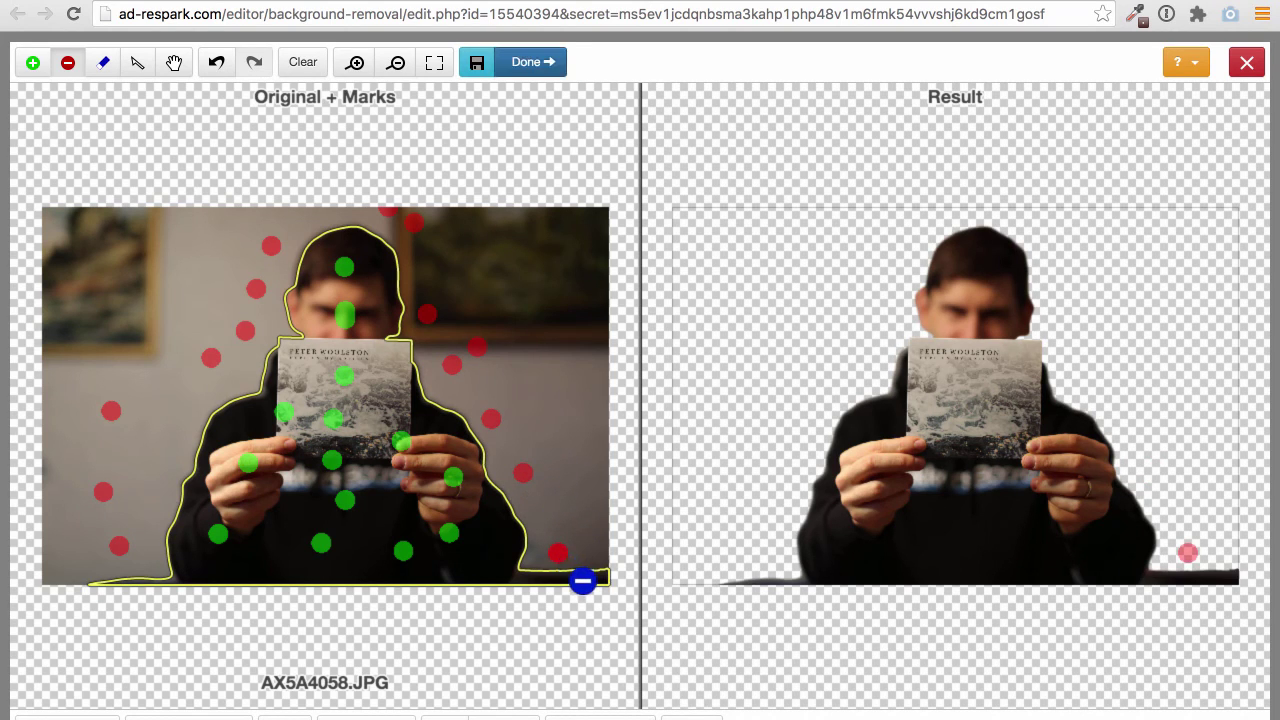
{"action": "left_click", "coordinate": [588, 572]}
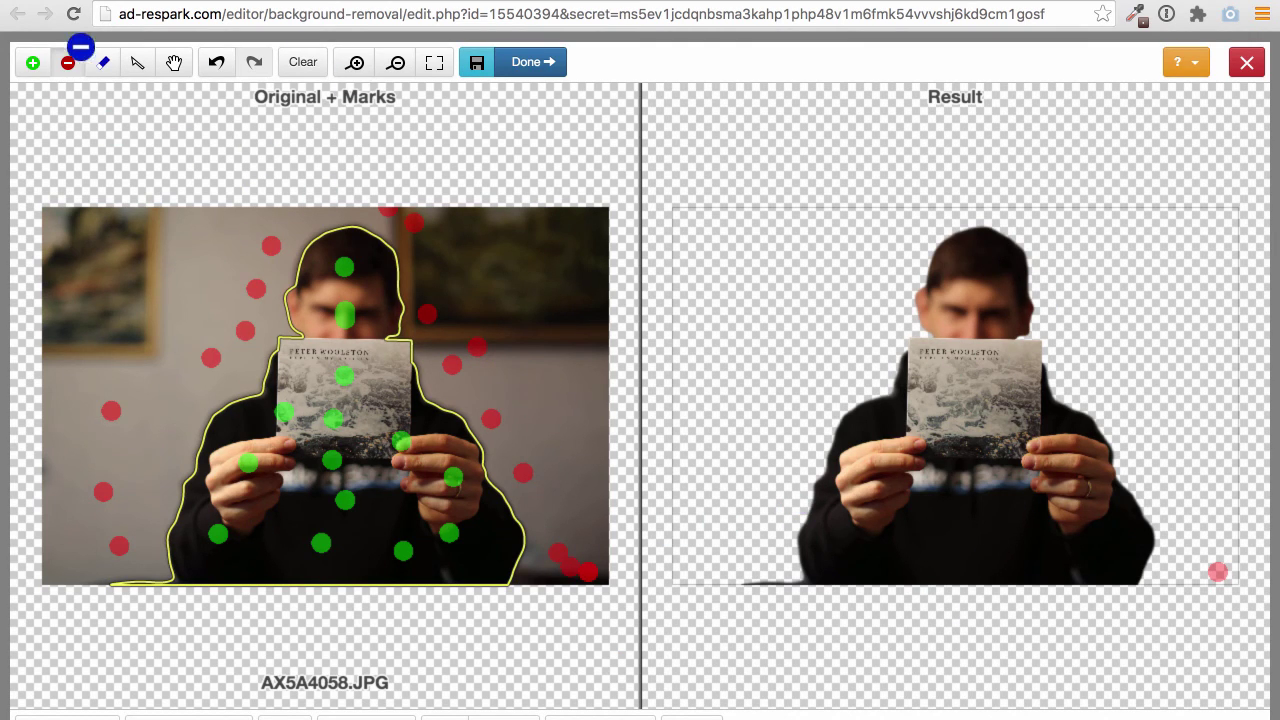
Generate the cutout result, then mark the leftover bottom-left edge strip for removal
{"action": "left_click", "coordinate": [525, 60]}
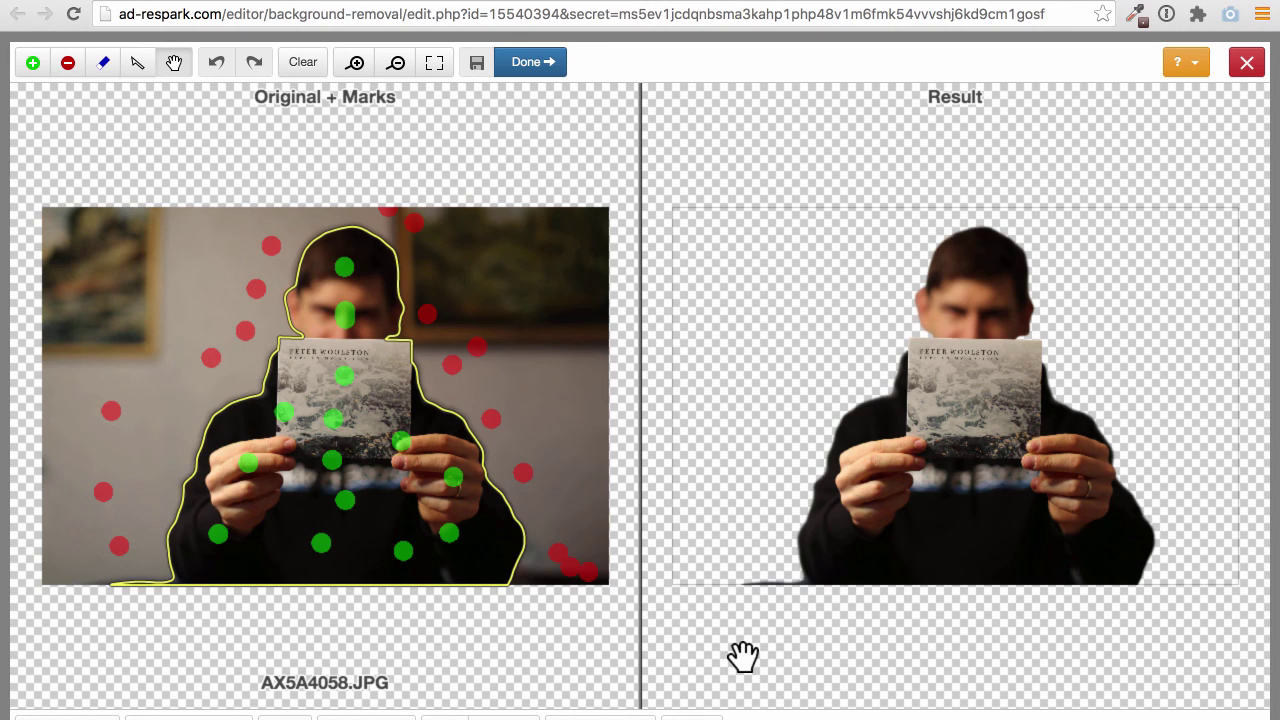
{"action": "left_click", "coordinate": [67, 62]}
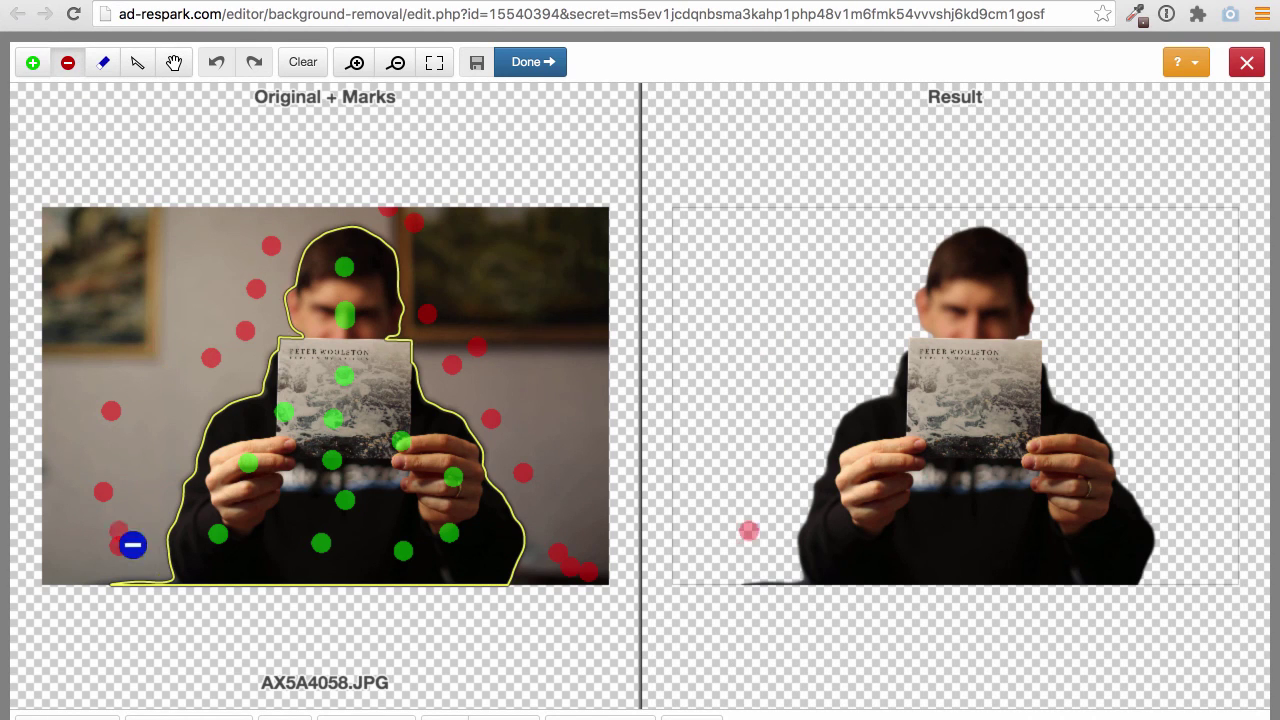
{"action": "left_click", "coordinate": [137, 582]}
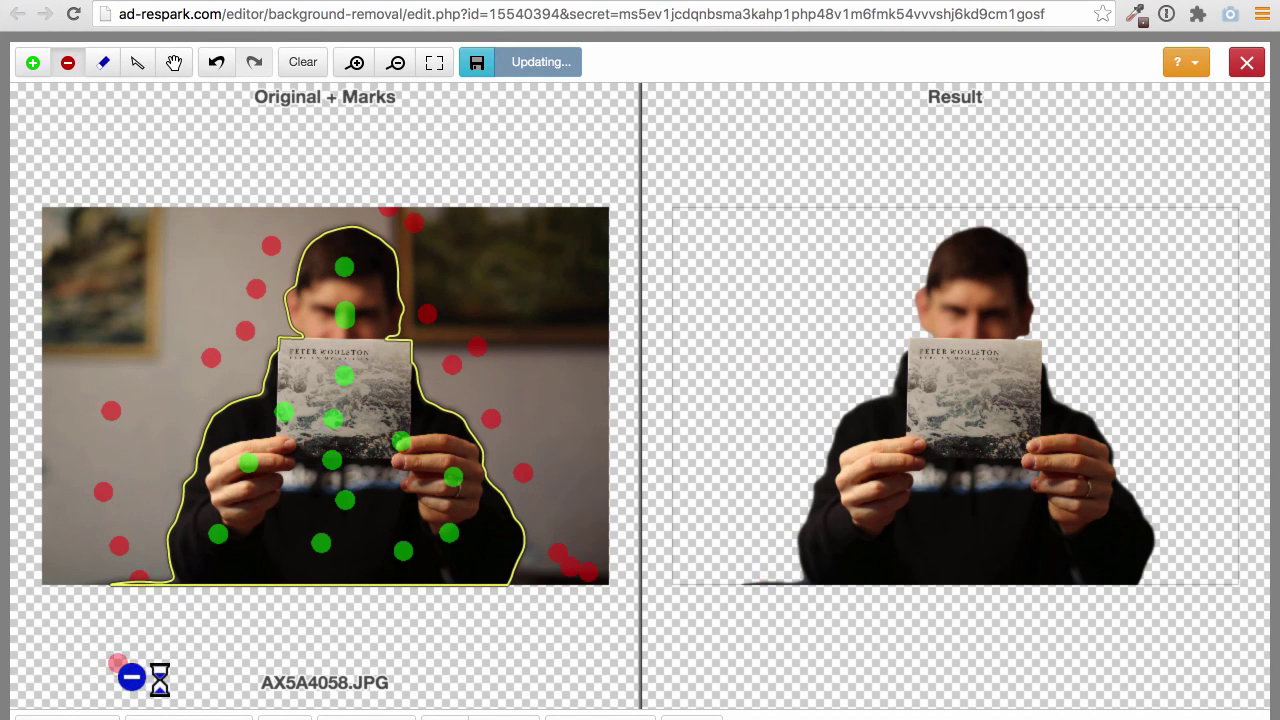